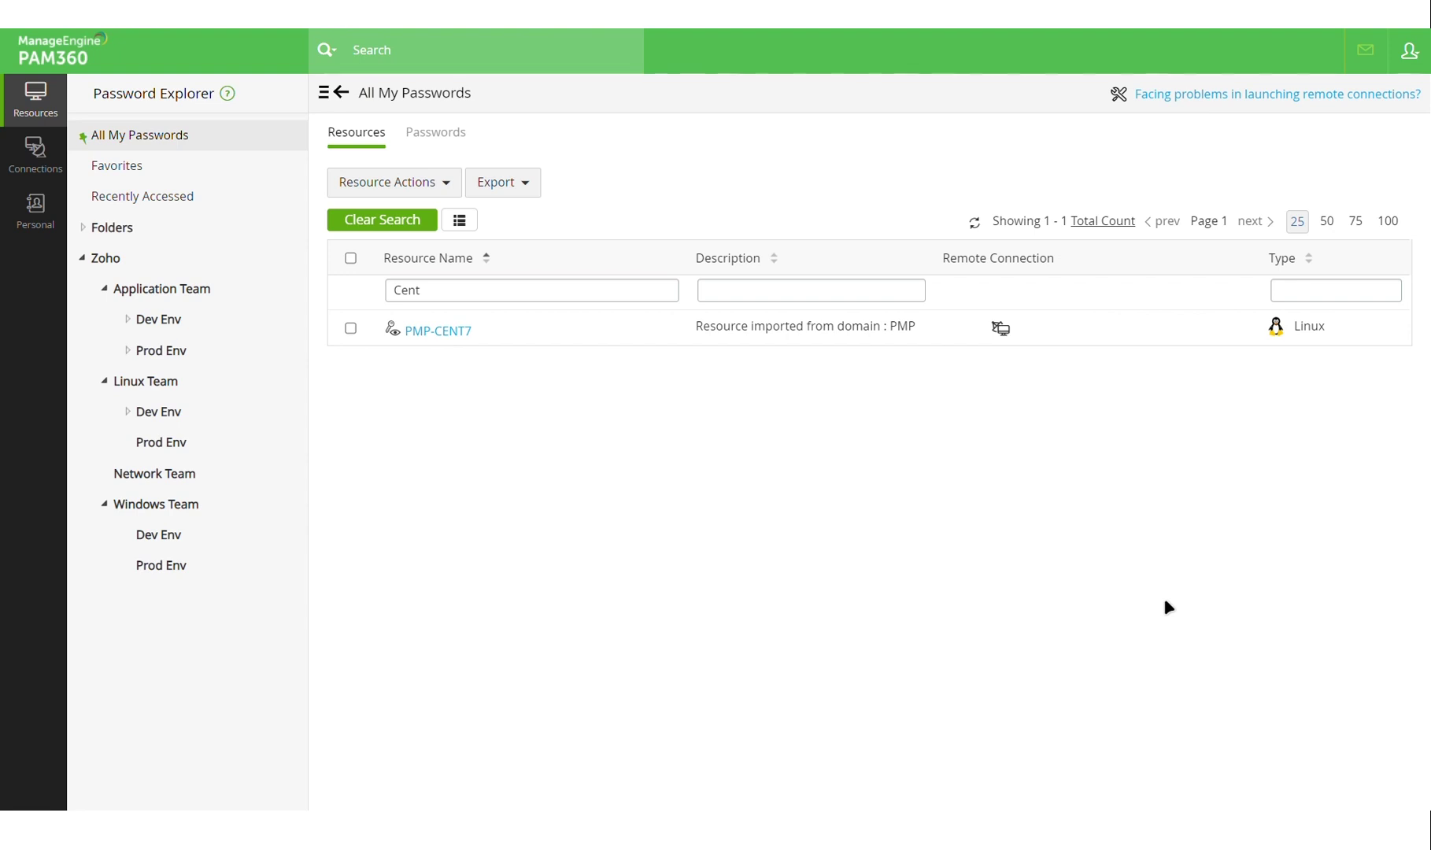
Open PMP-CENT7's accounts and bring up the connection options for the test account.
left_click(465, 340)
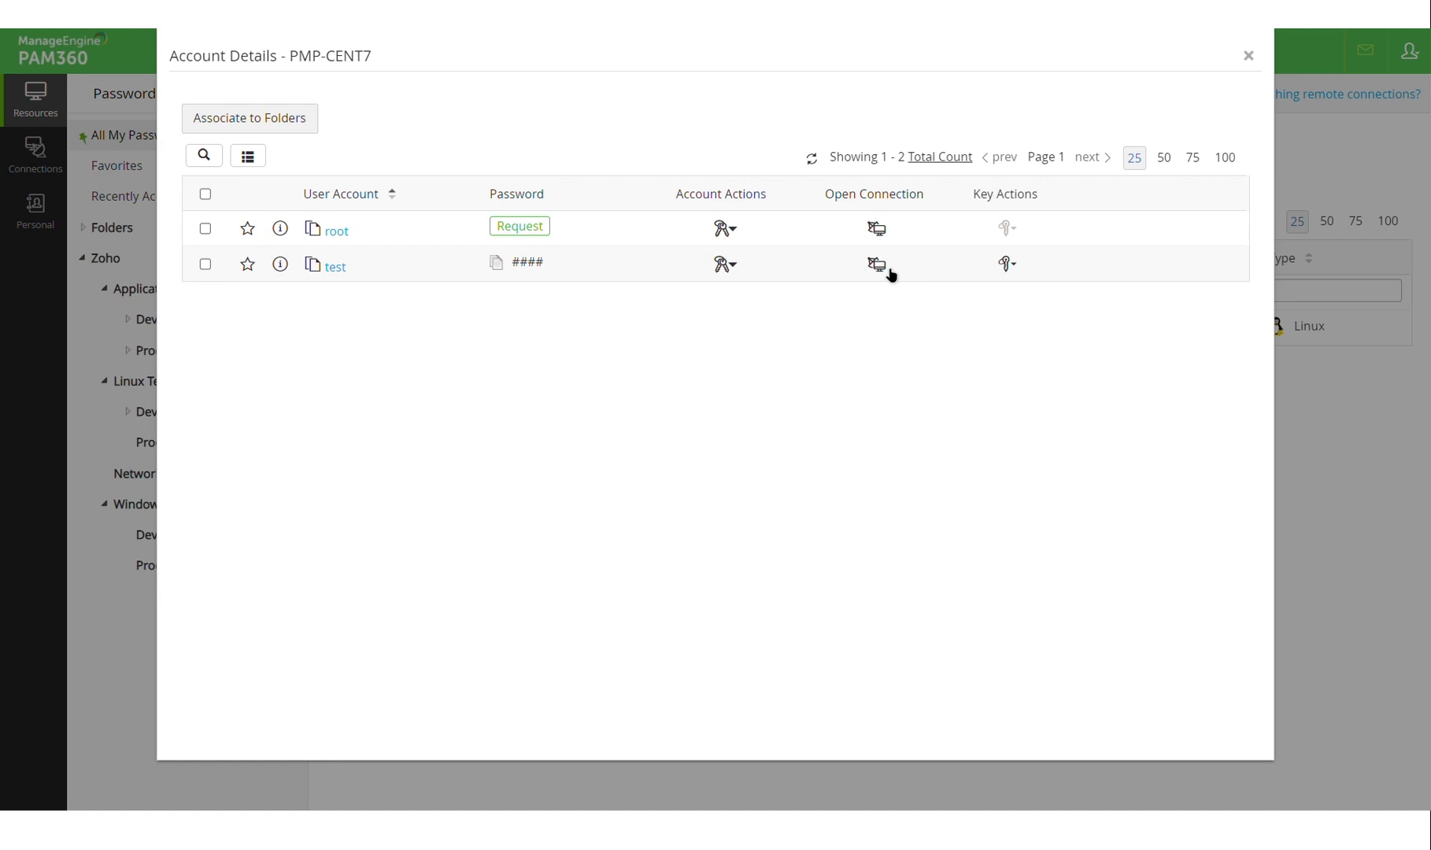
mouse_move(537, 268)
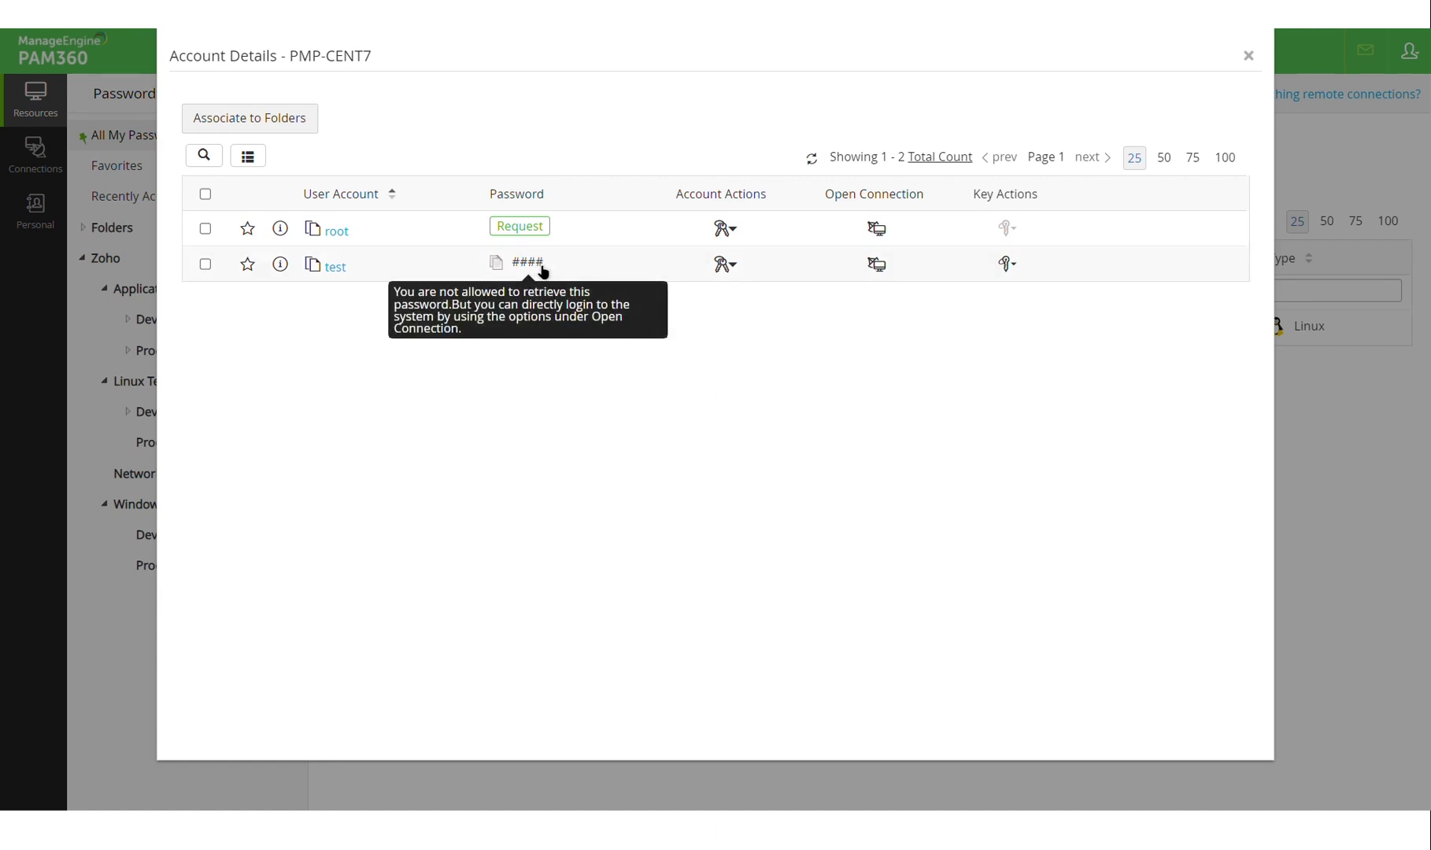
left_click(879, 273)
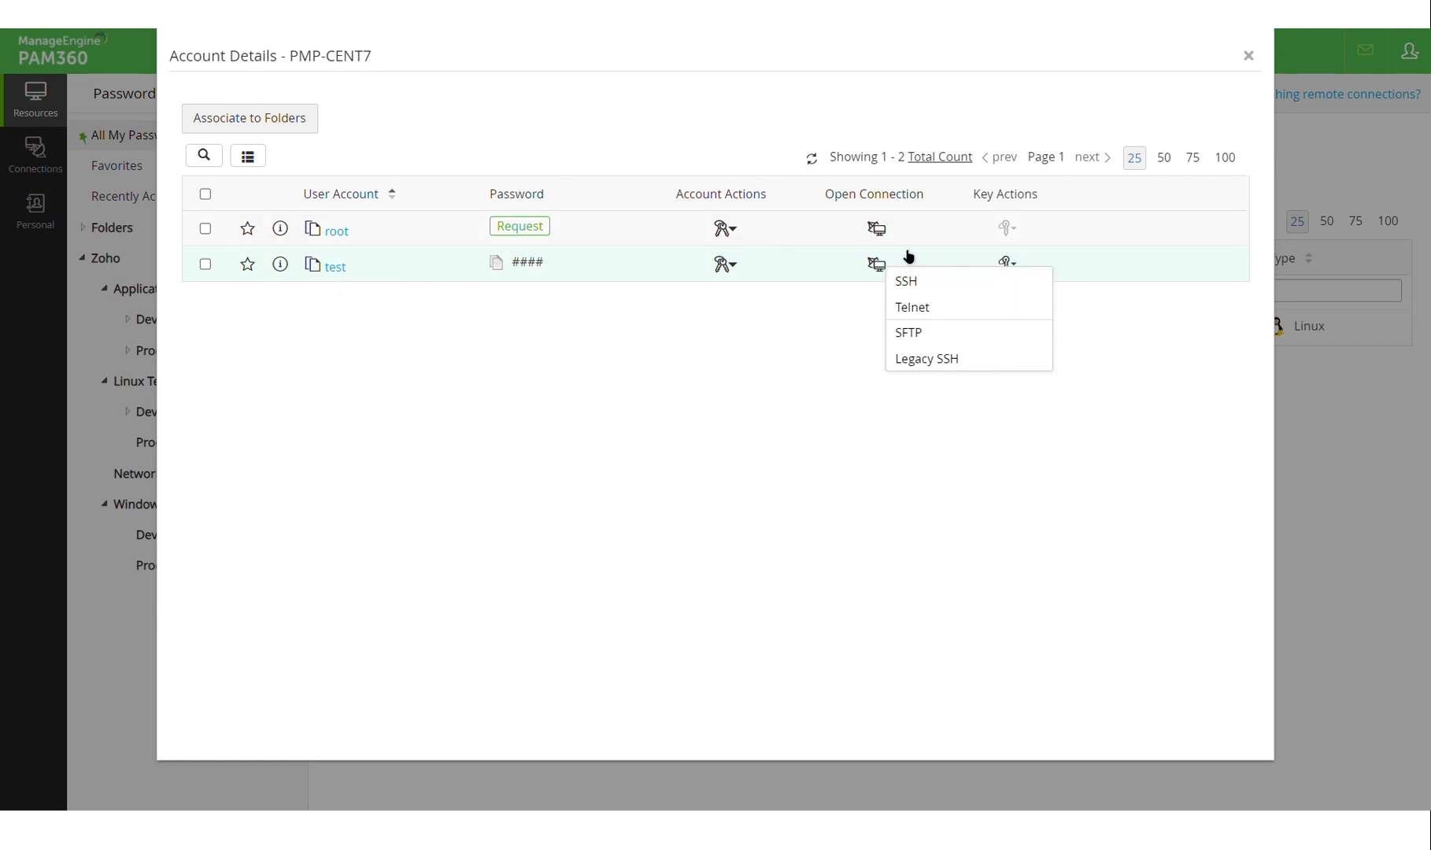
Start the SSH session as test, dismiss the welcome notice, and run ls.
left_click(963, 292)
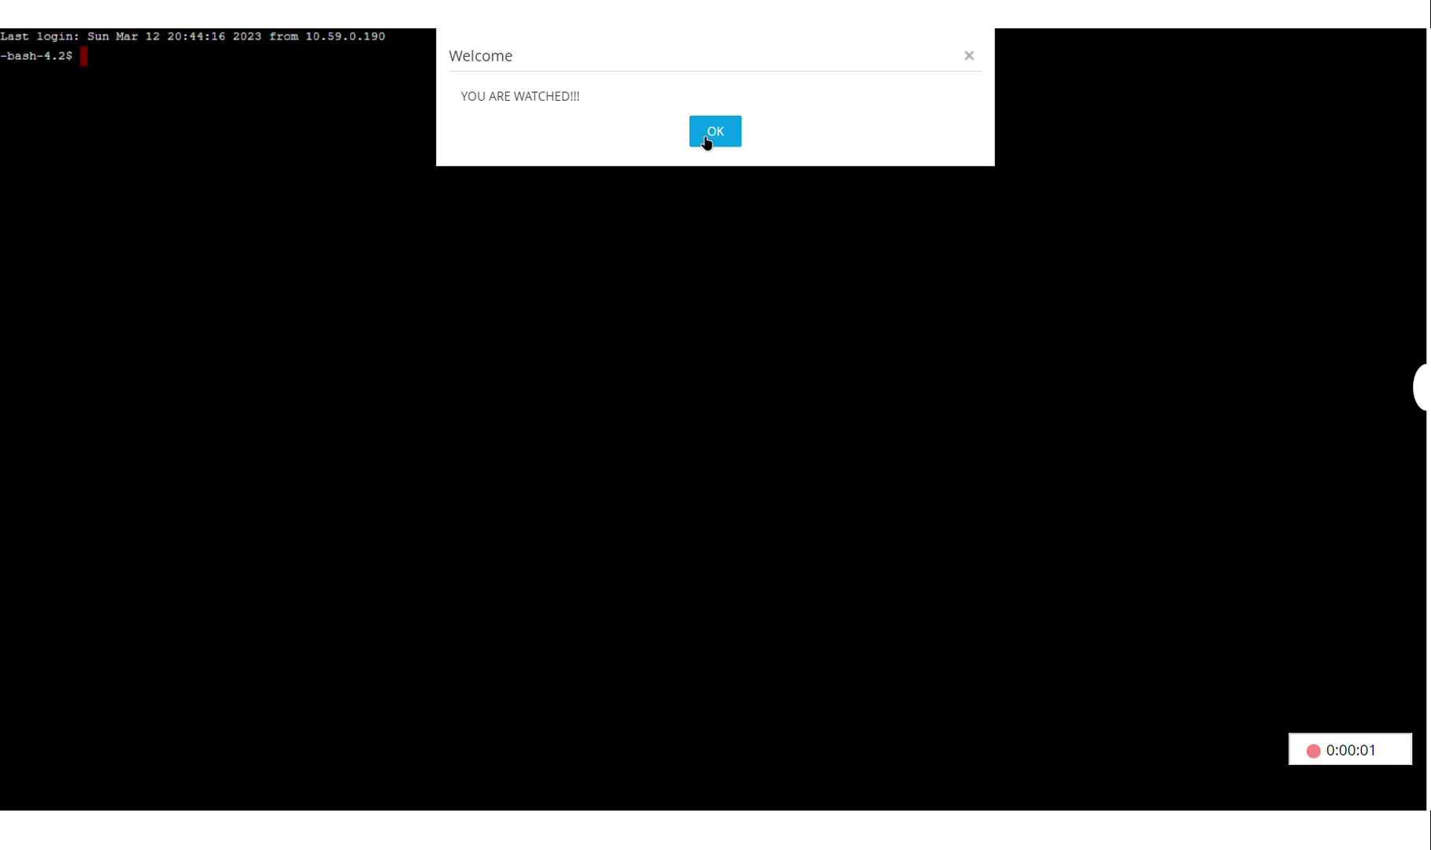
left_click(707, 140)
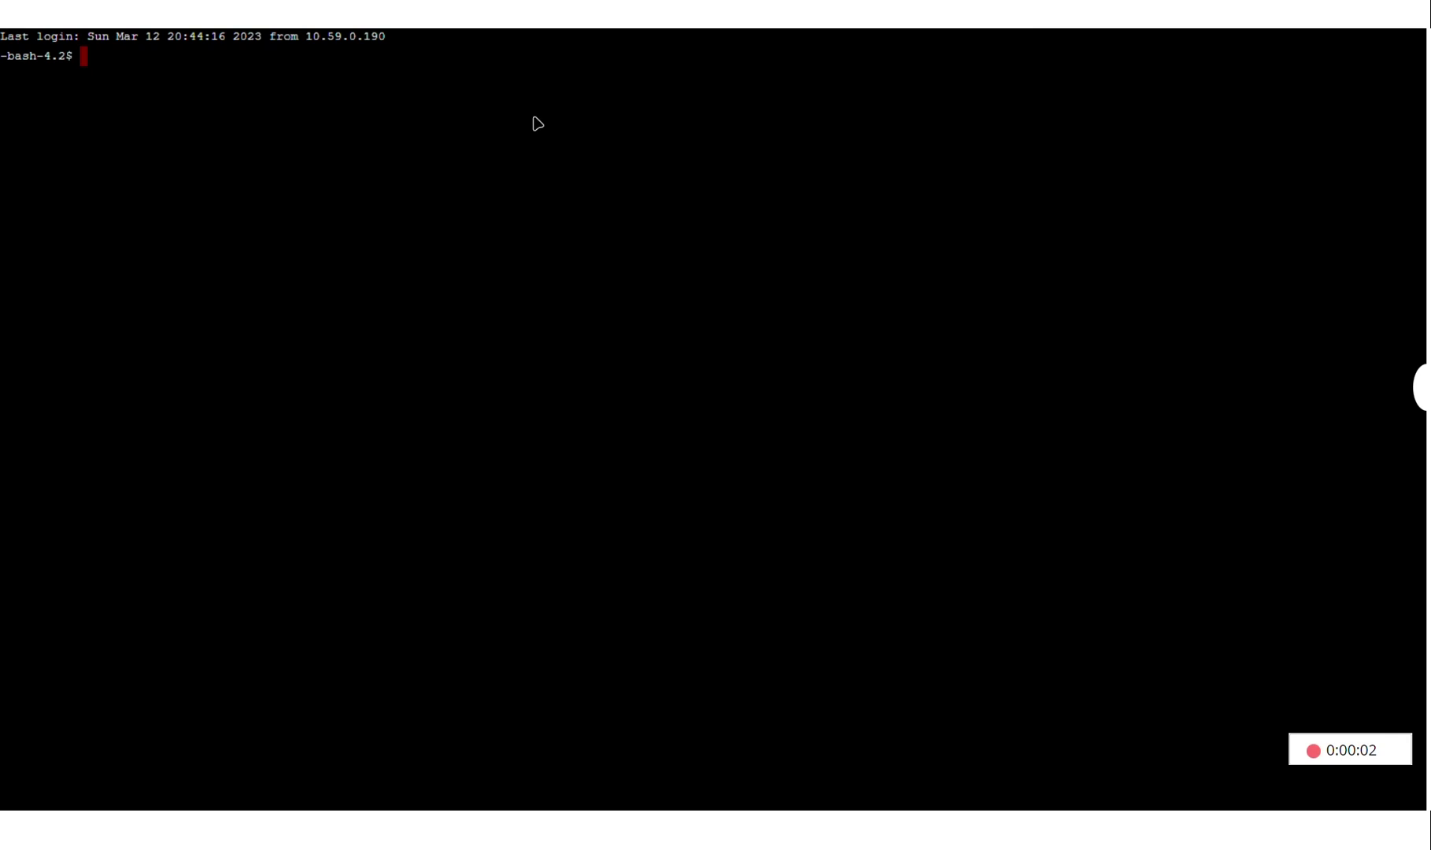
type("ls")
key("Return")
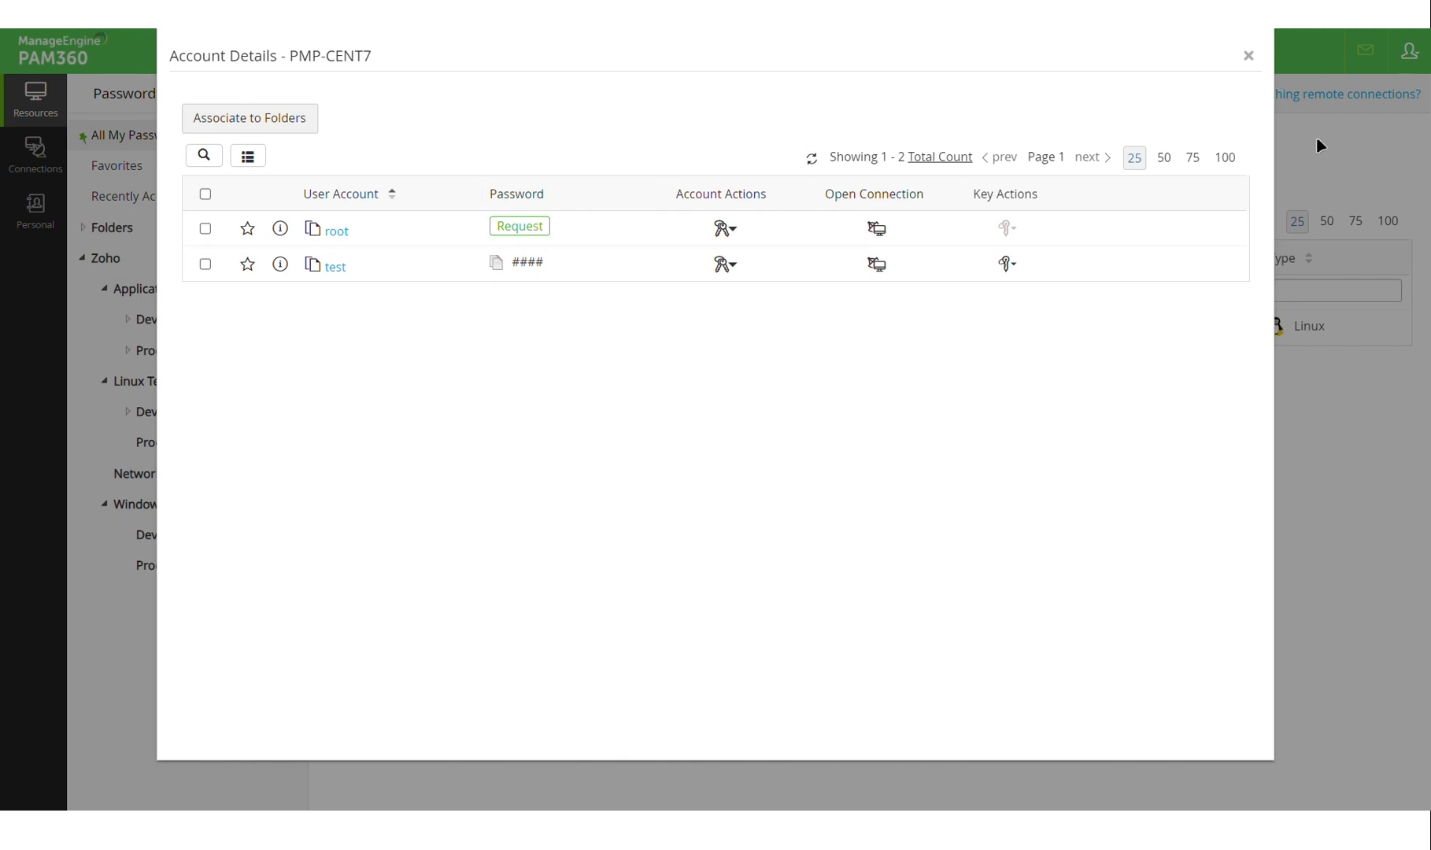
Close the PMP-CENT7 account details and log out of the guest account.
key("Escape")
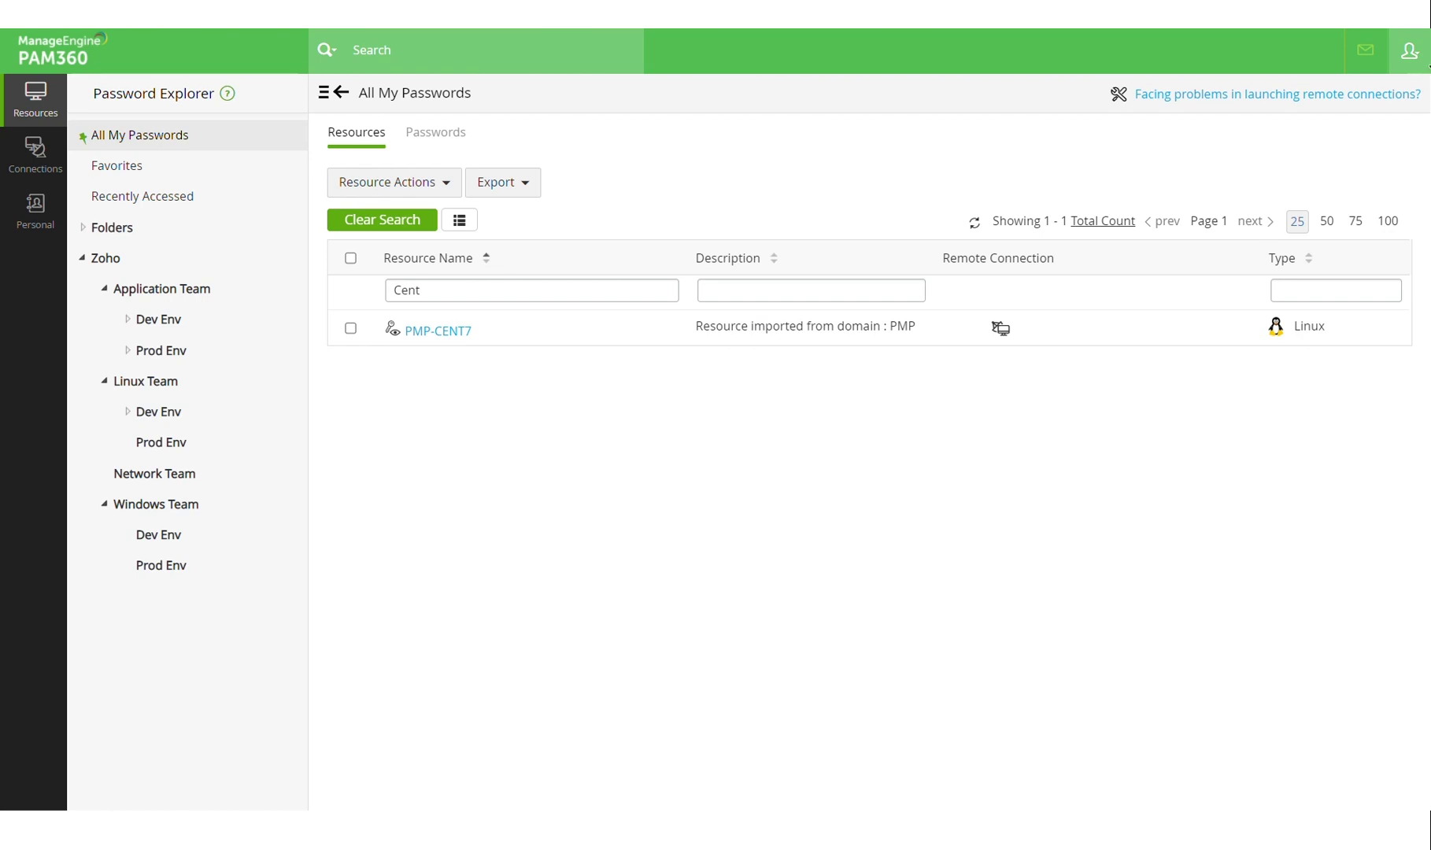
left_click(1424, 63)
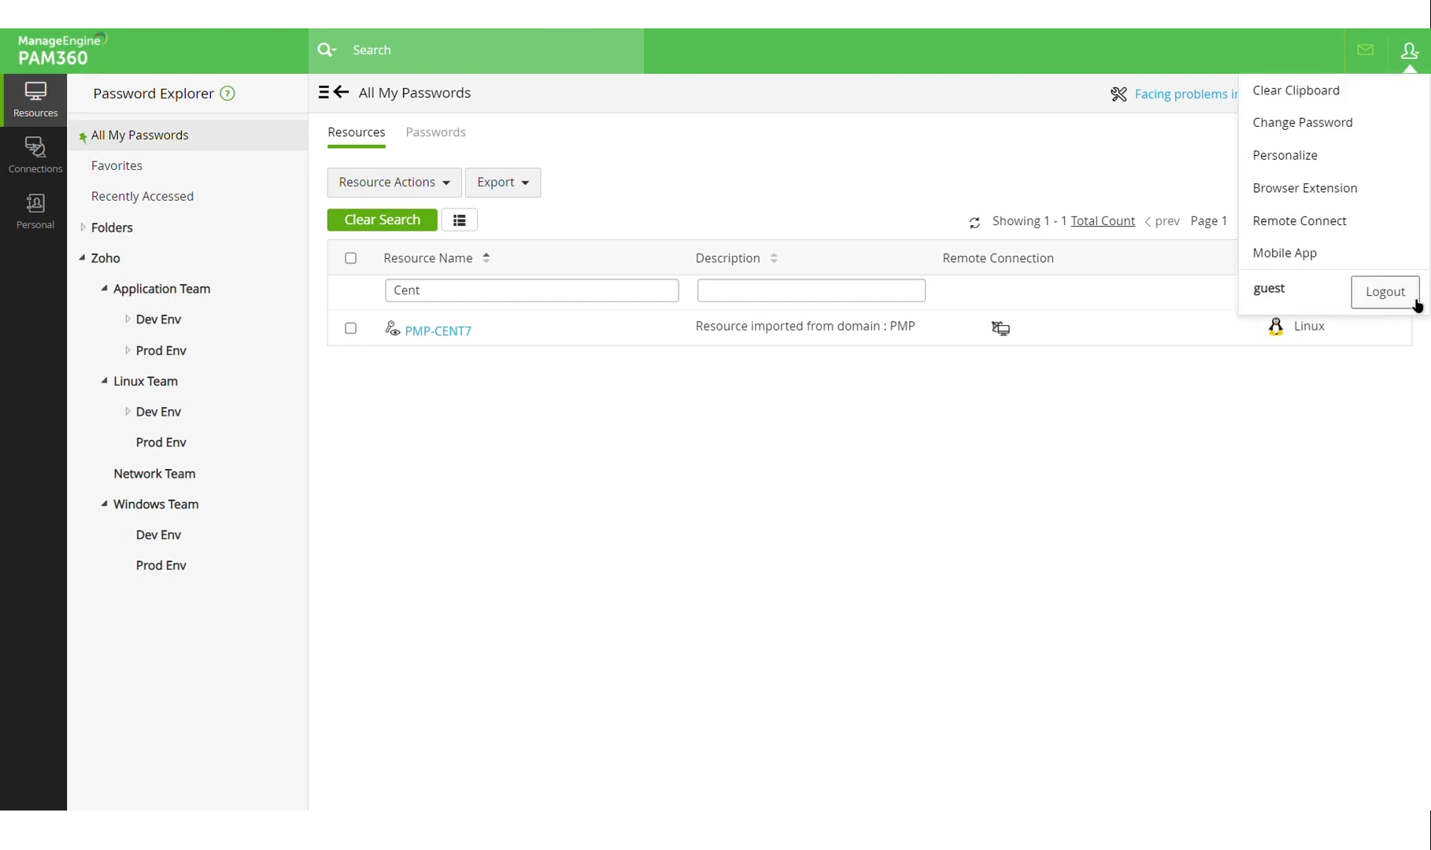
left_click(1415, 306)
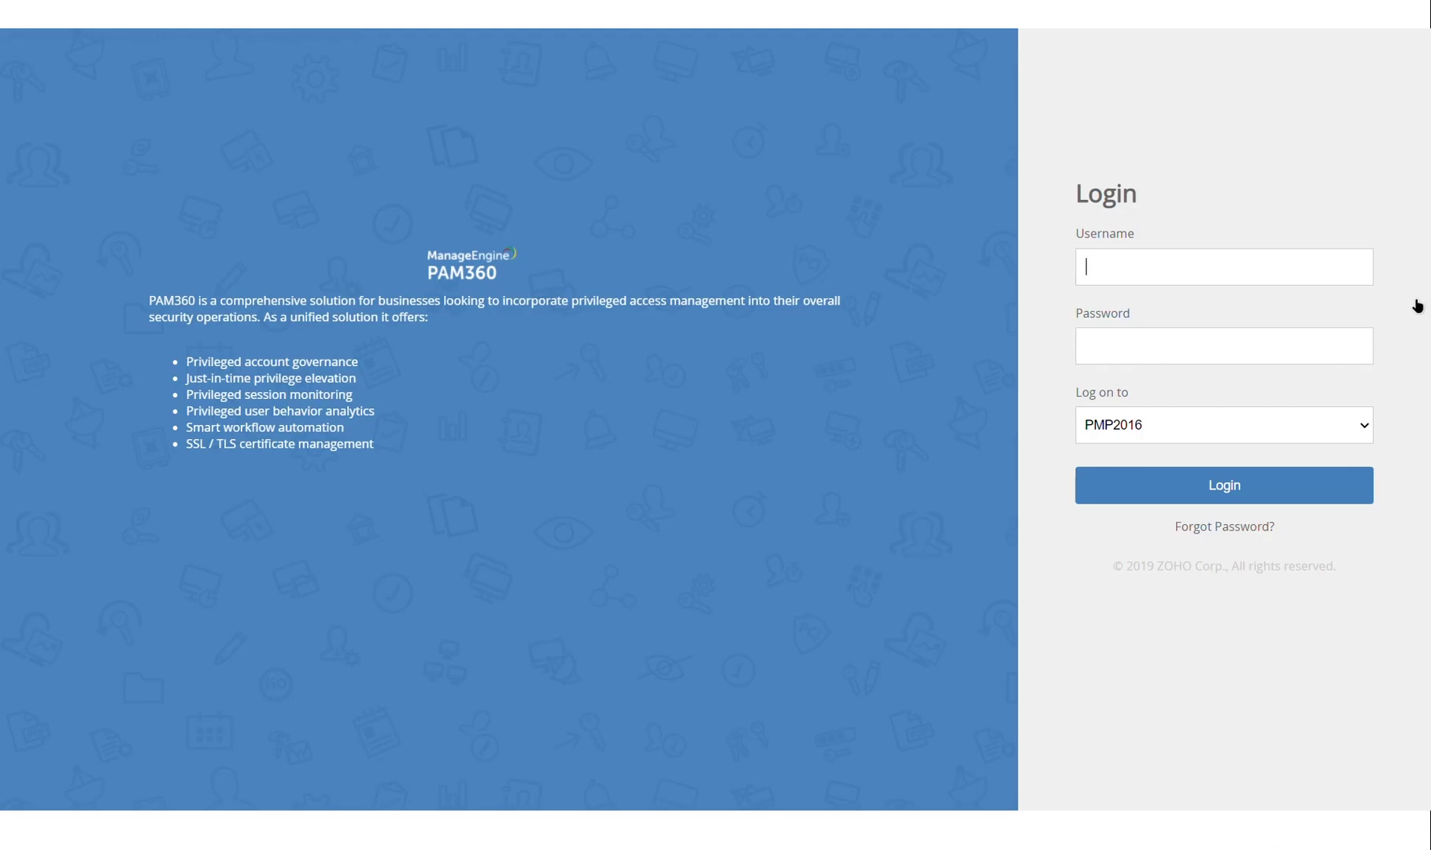
Sign in as admin with the administrator password using Local Authentication.
left_click(1249, 277)
type("admin")
key("Tab")
type("admin123")
key("Tab")
key("Down")
key("Return")
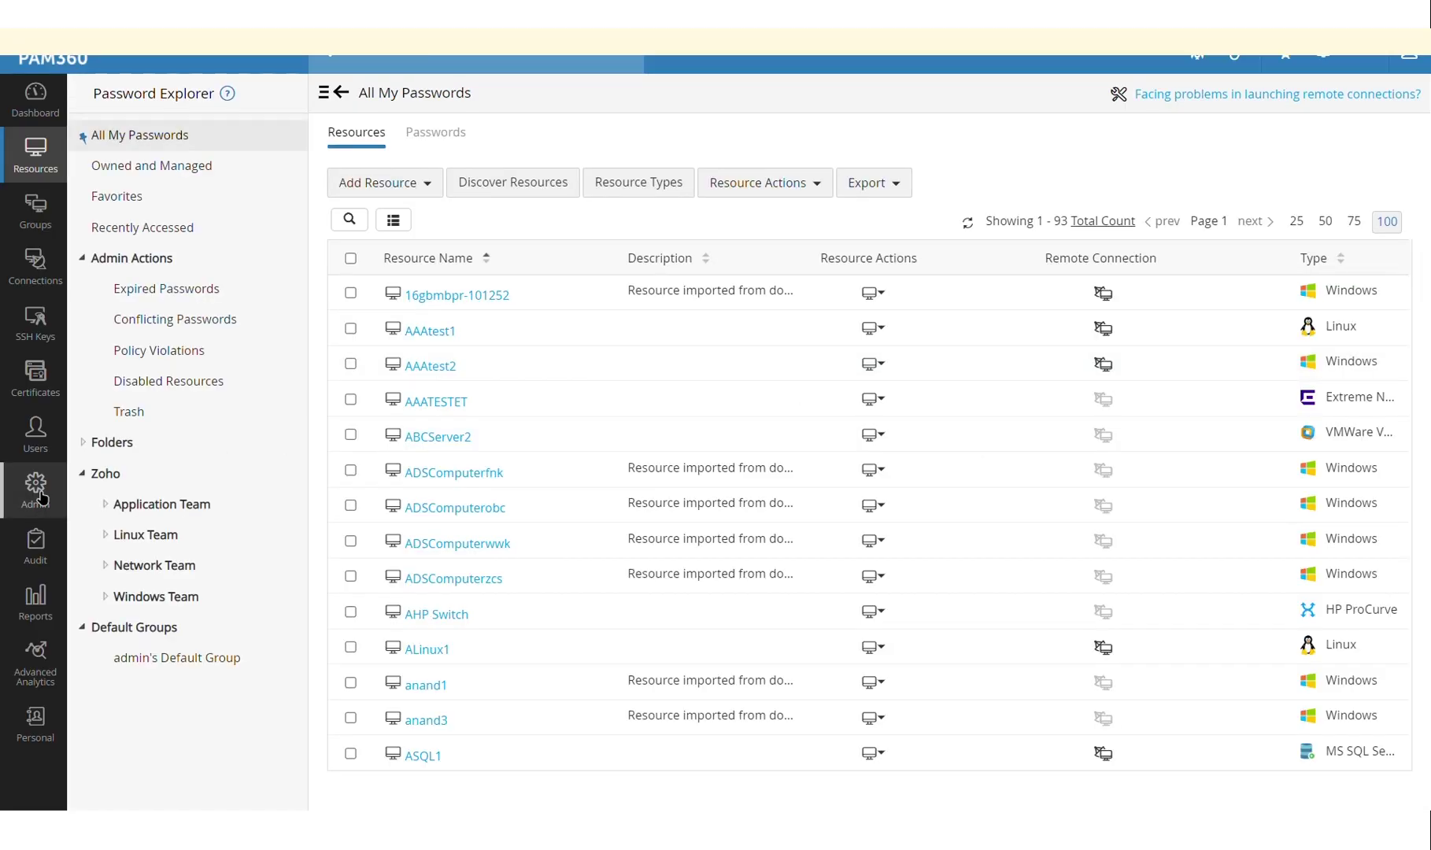
Go to Admin > Manage Commands, cancel a new-command form, and show the Command Groups list.
left_click(39, 494)
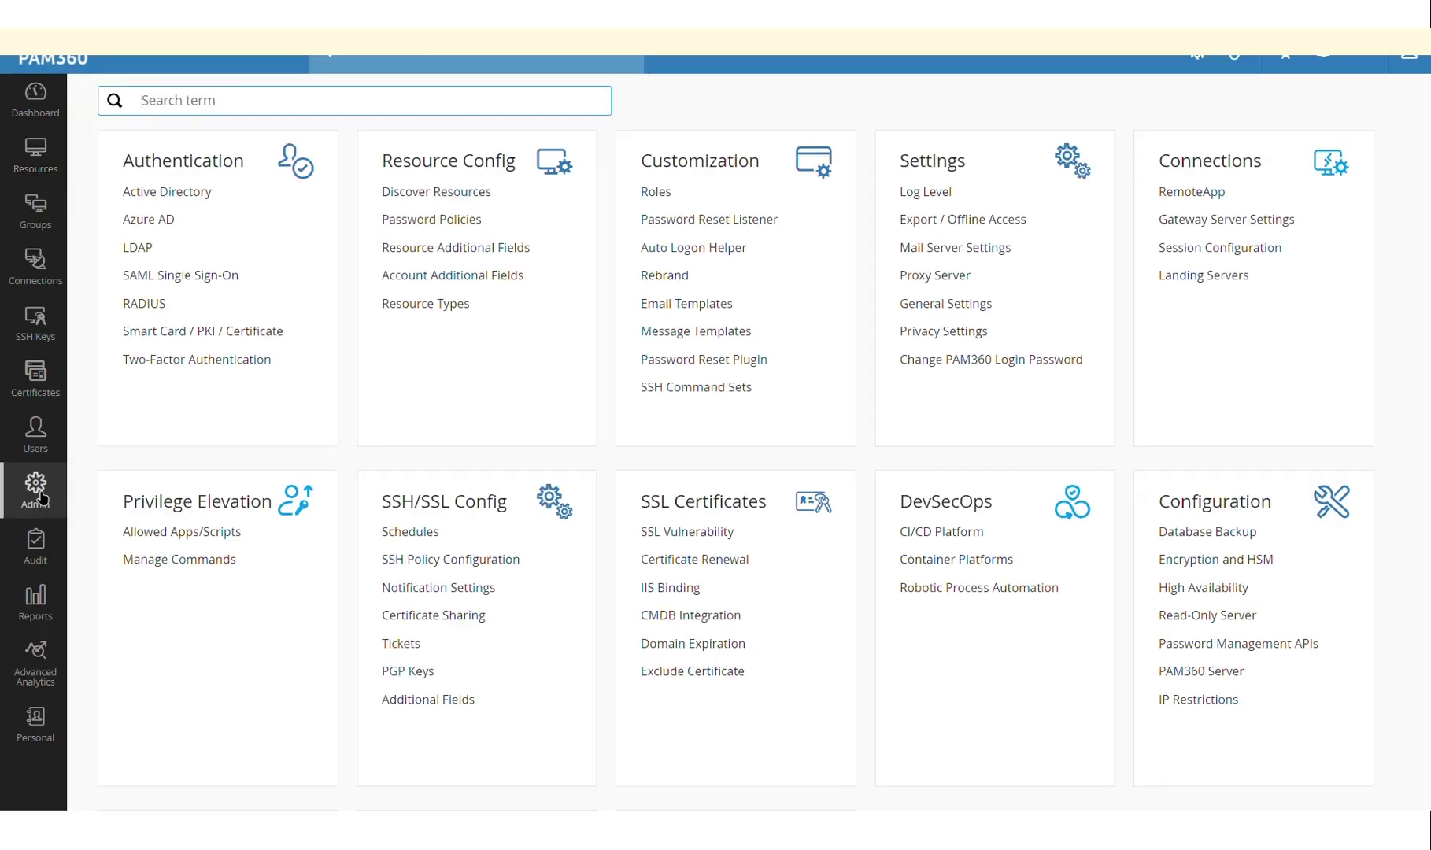
left_click(220, 566)
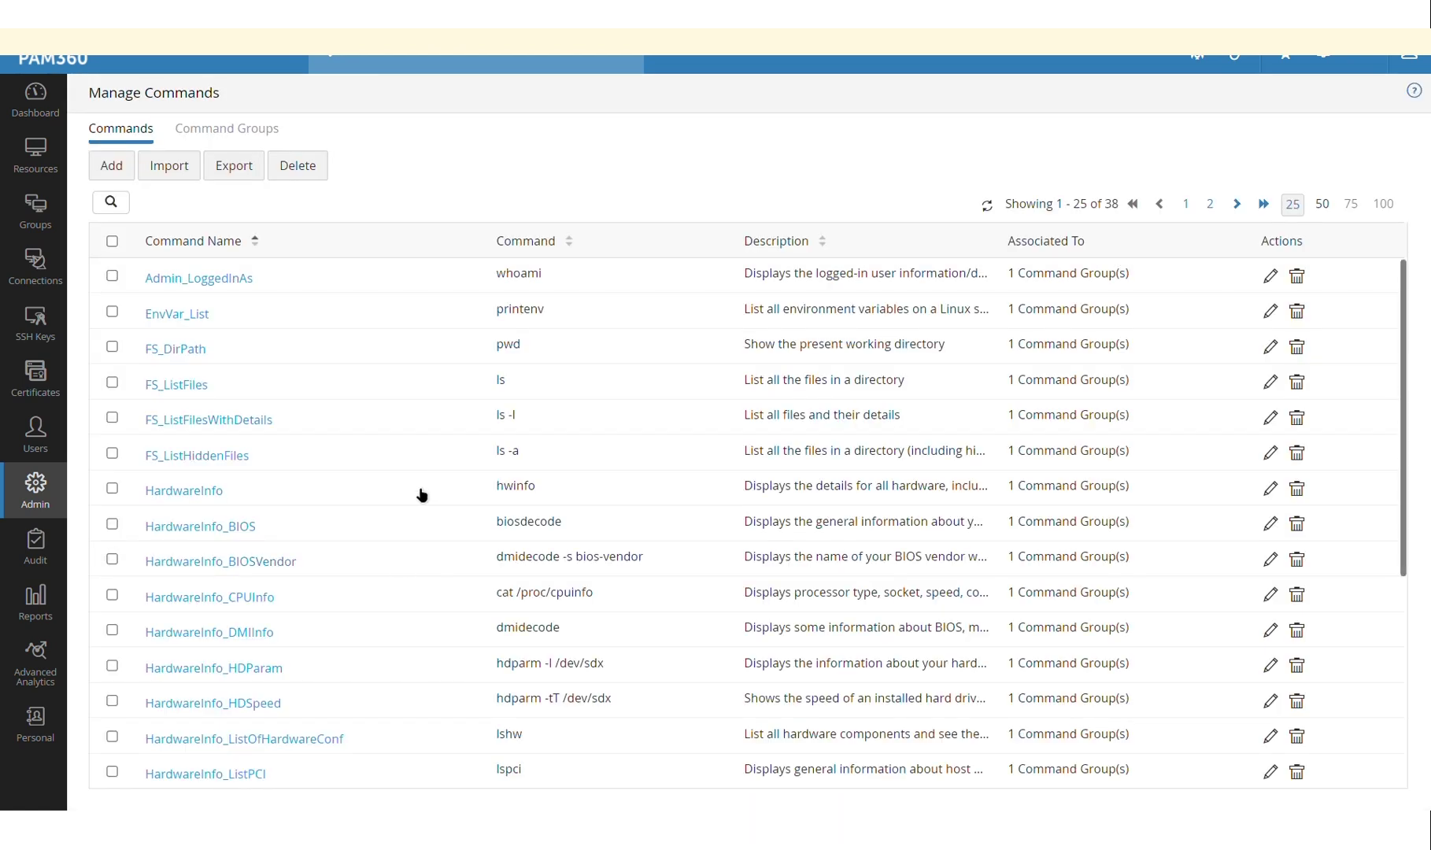
left_click(119, 165)
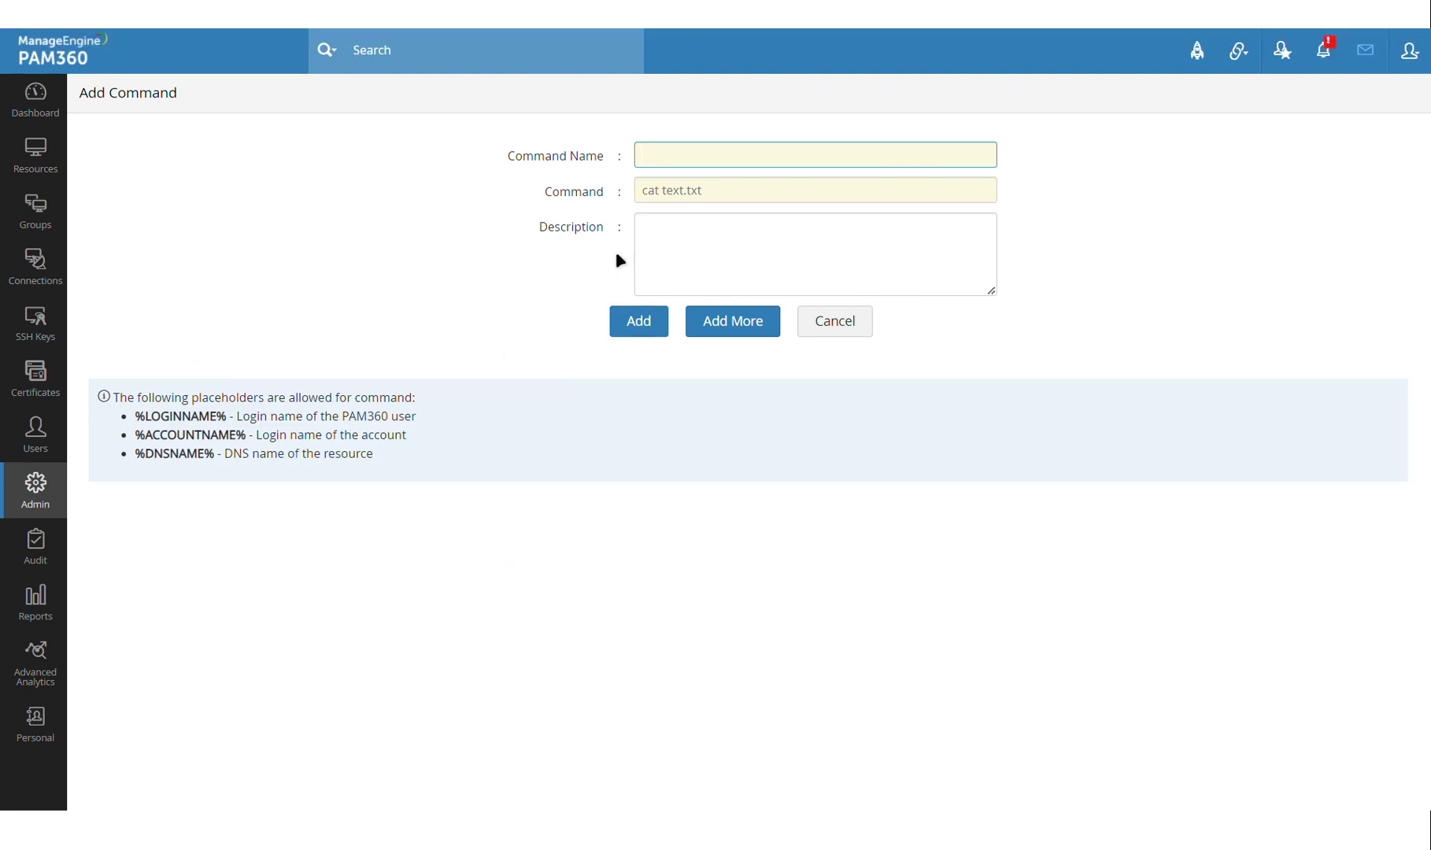
left_click(835, 324)
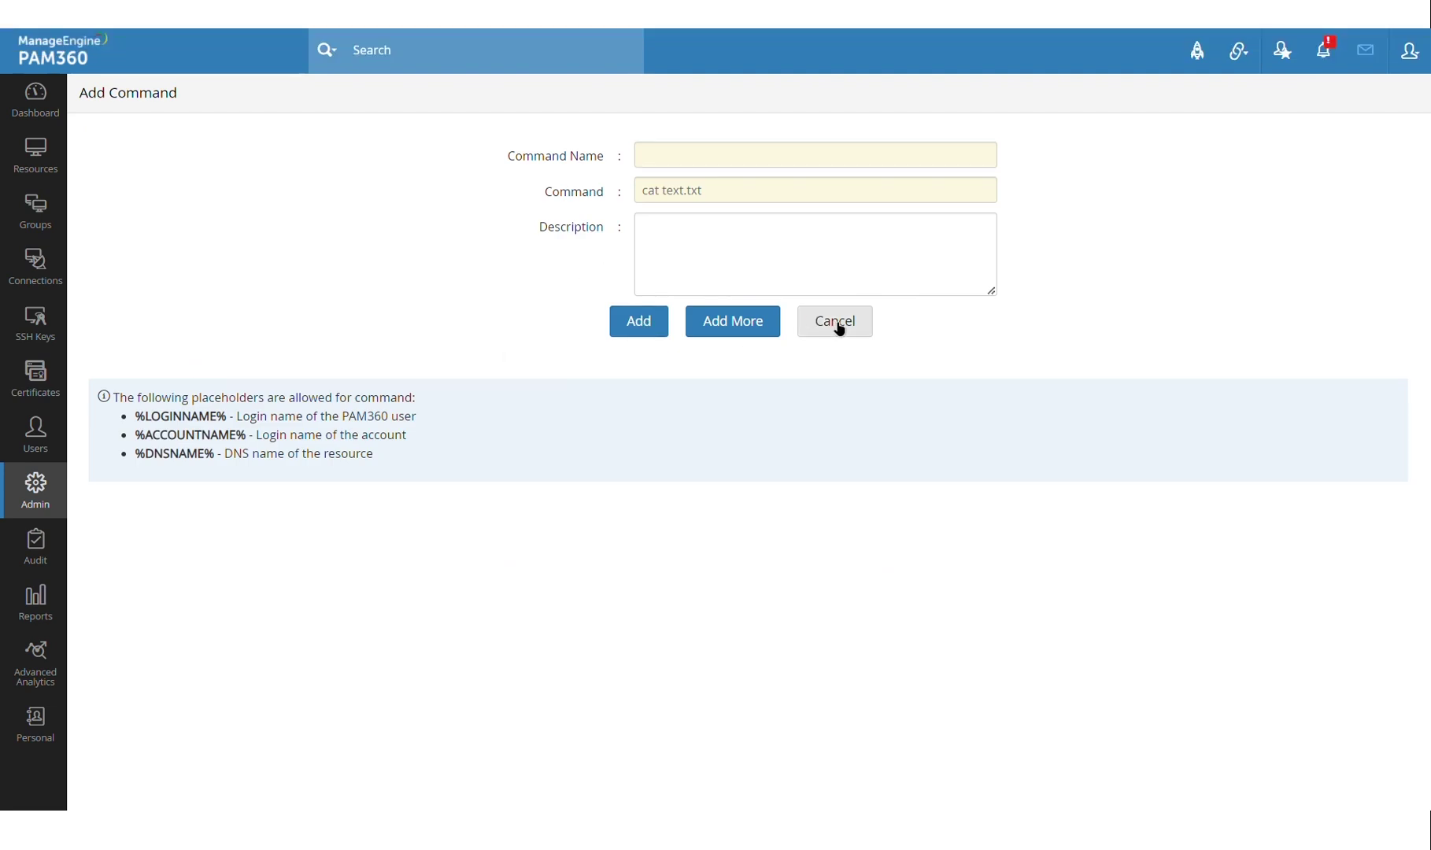
left_click(268, 134)
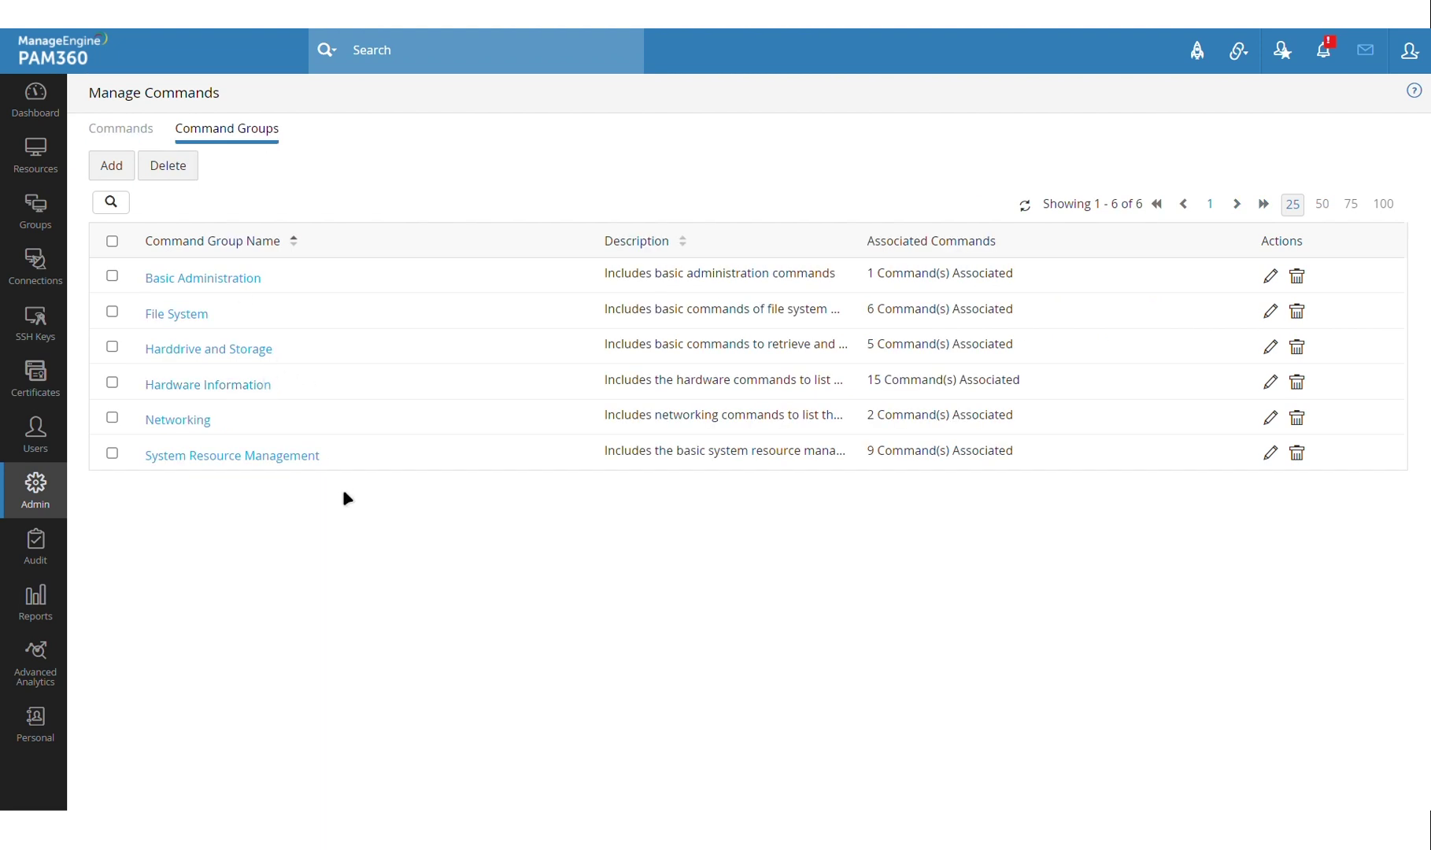
View the Basic Administration and File System group details, then return to the Commands list.
left_click(236, 278)
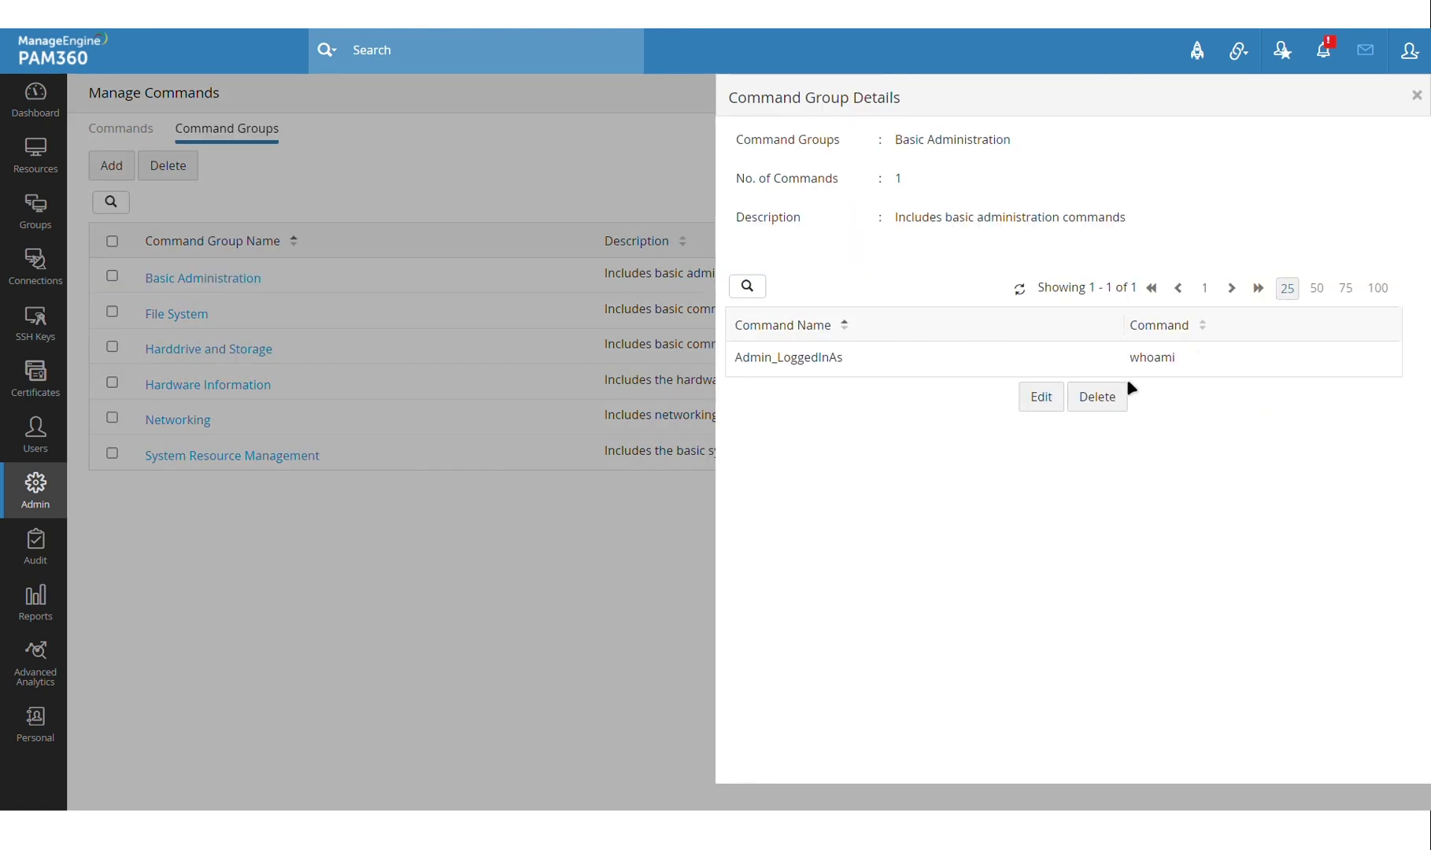
key("Escape")
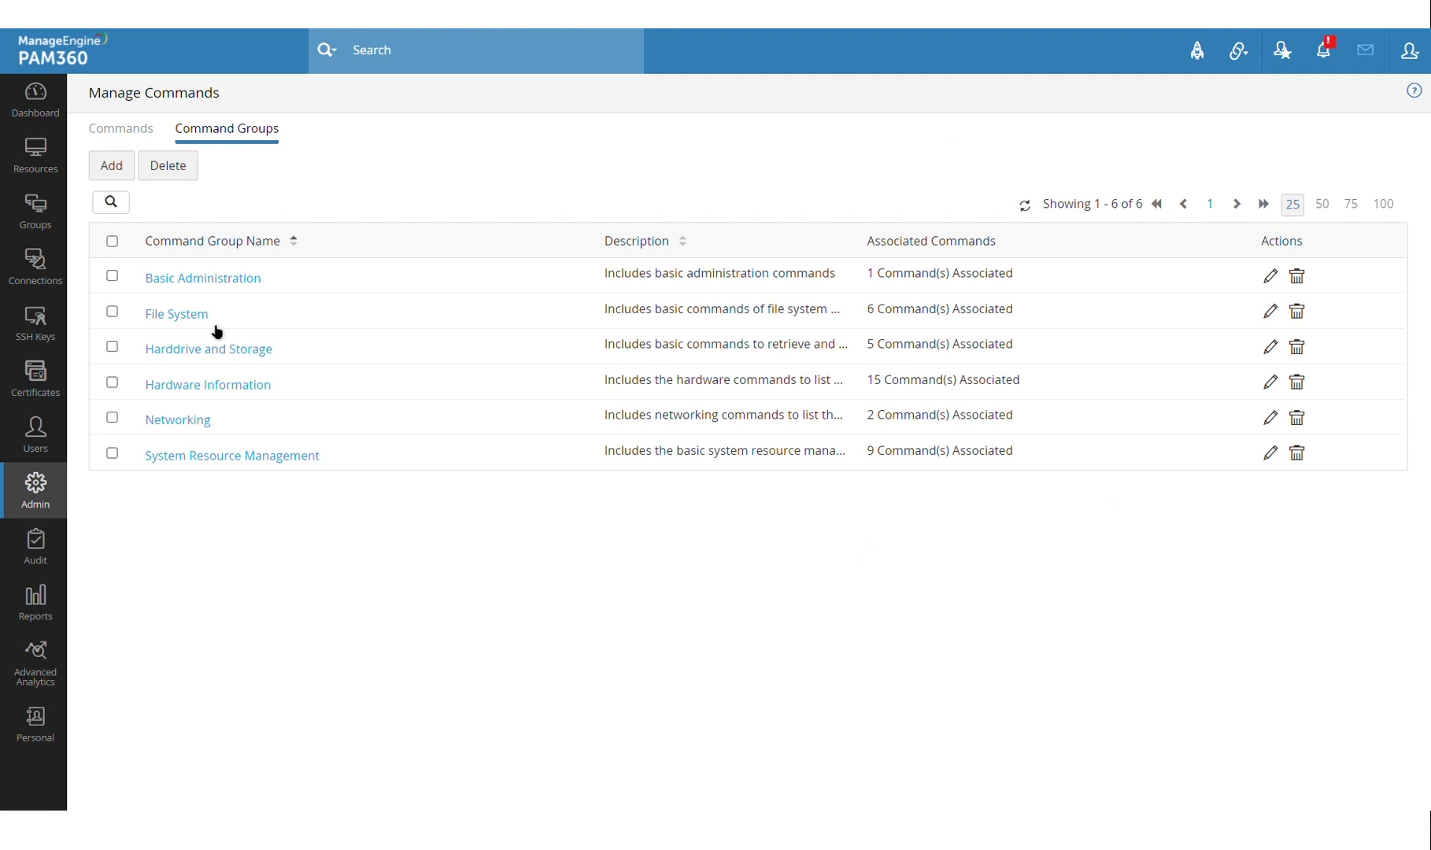
left_click(197, 315)
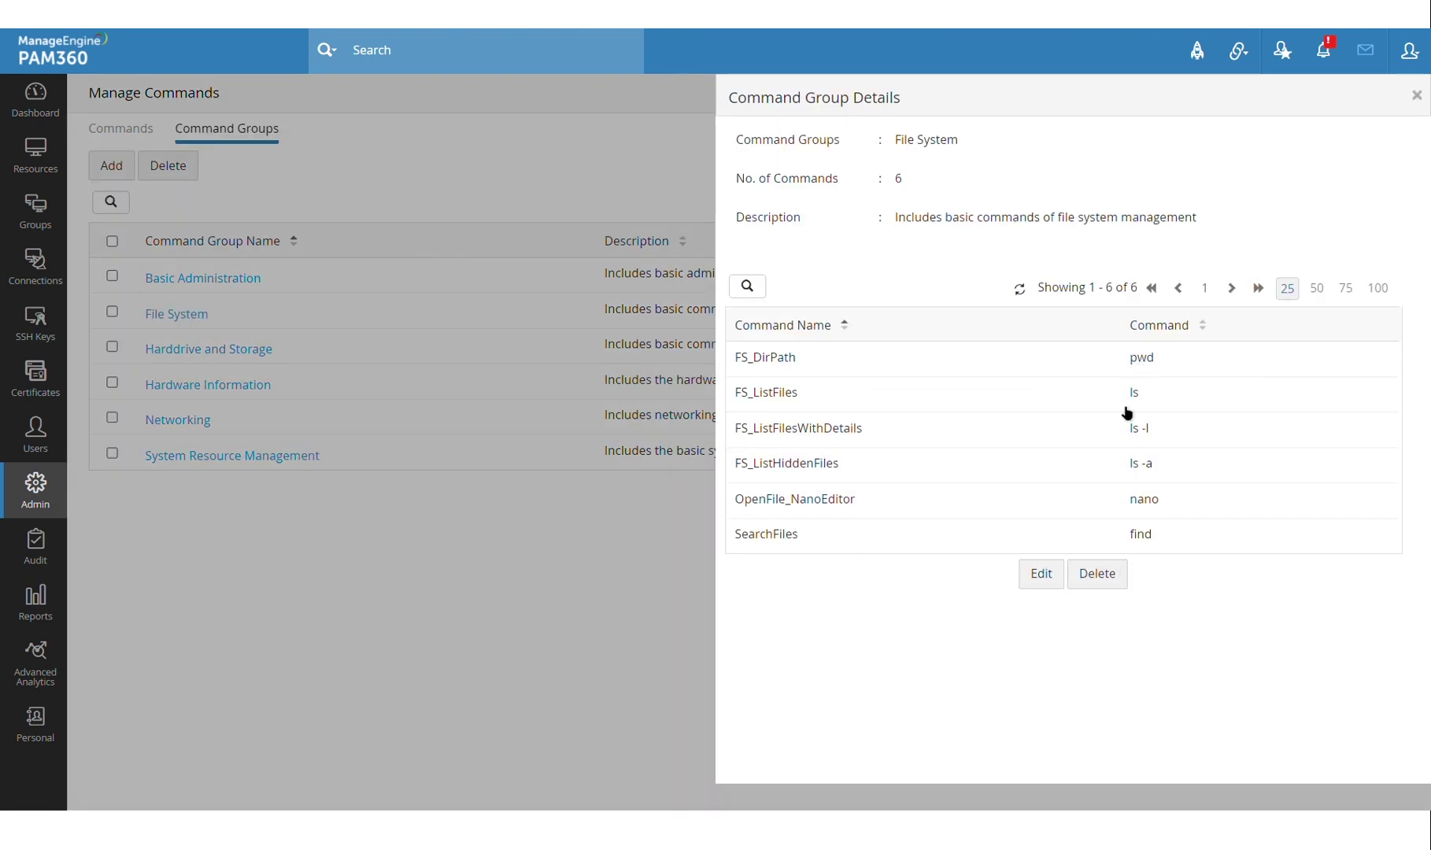
key("Escape")
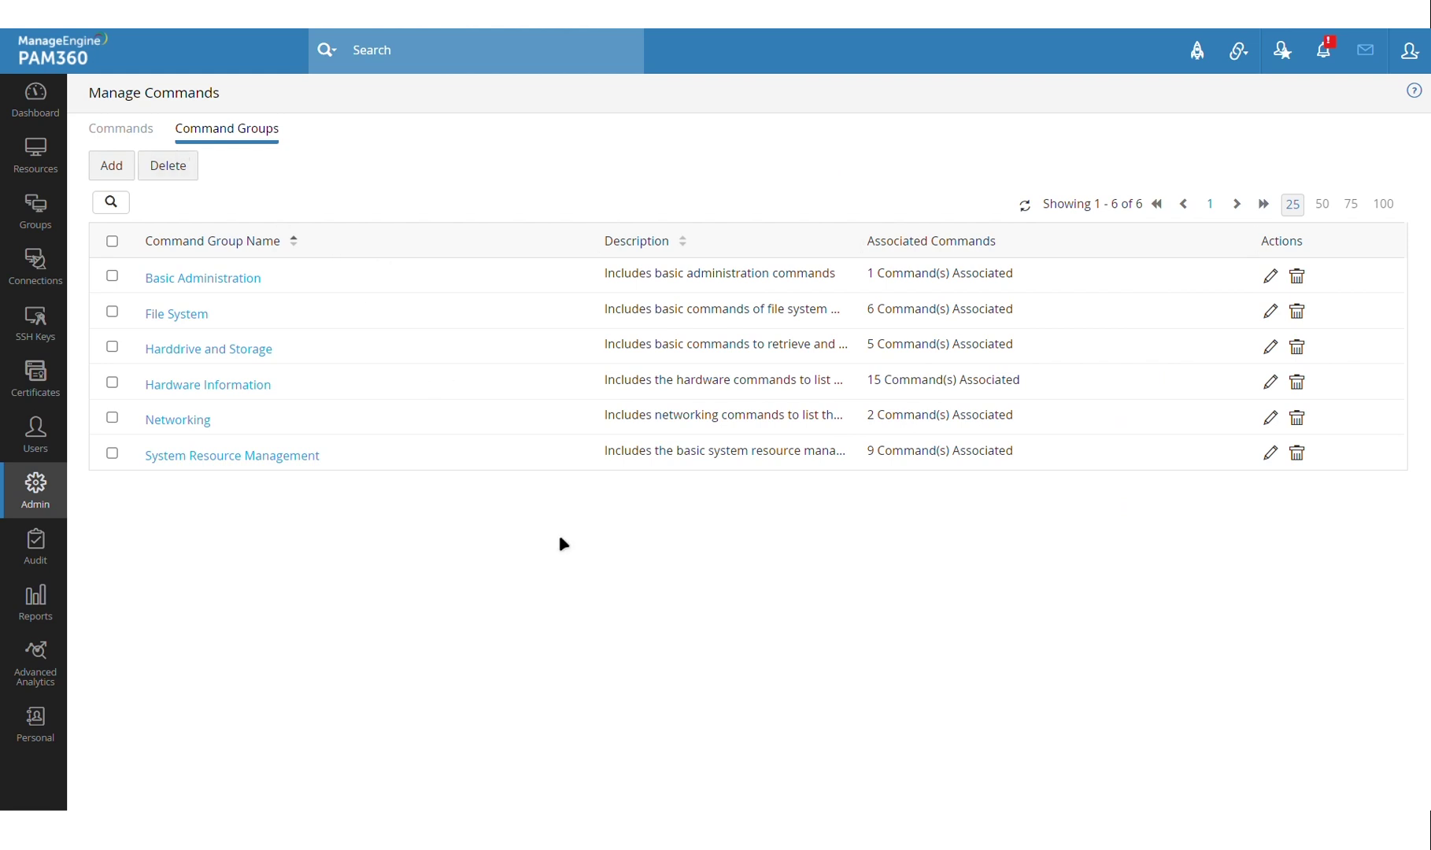
left_click(126, 134)
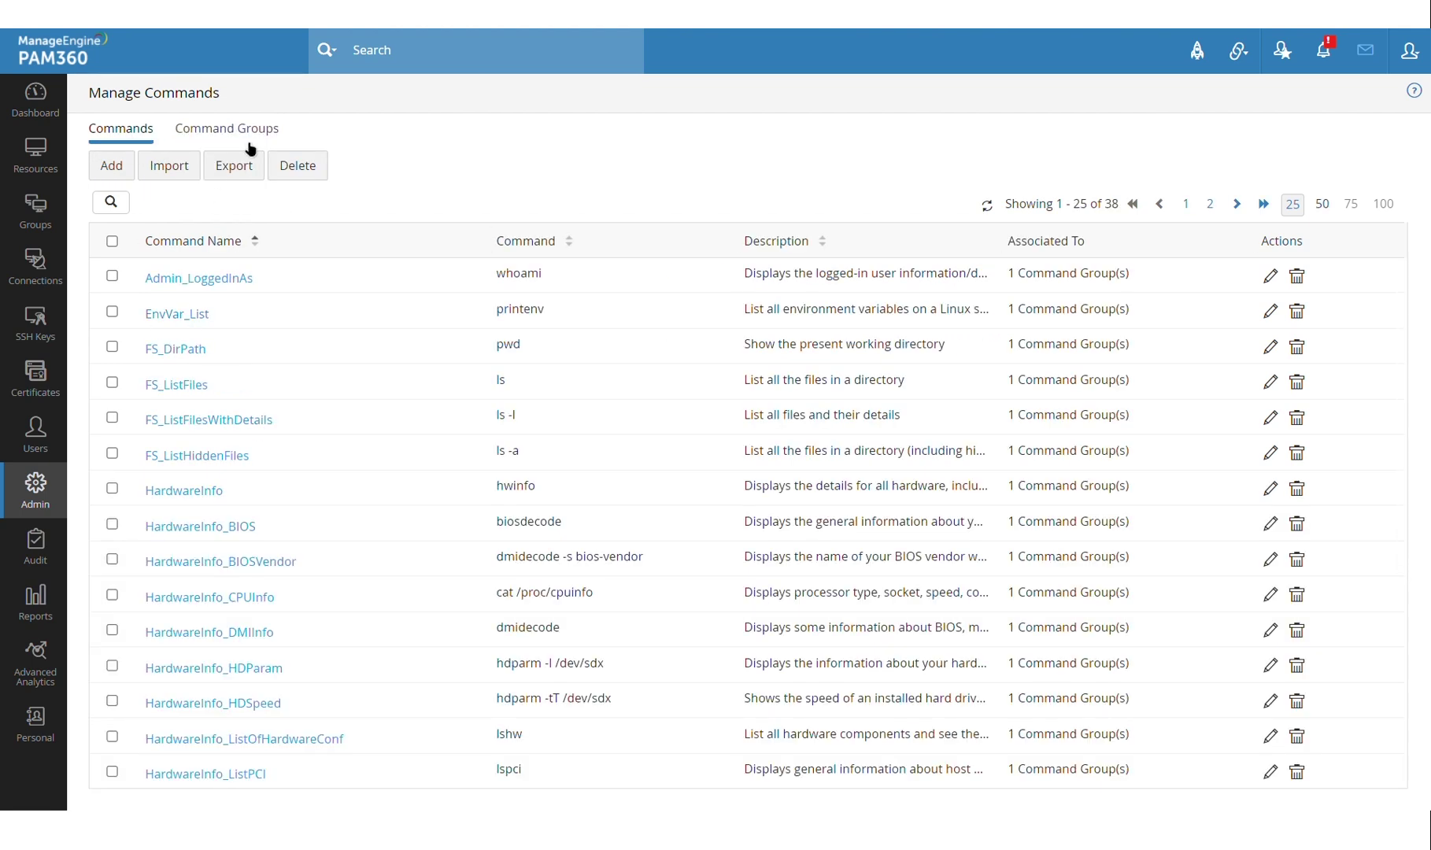
Filter resources by 'cent', open PMP-CENT7, and open Configure SSH Command Control for test.
left_click(51, 169)
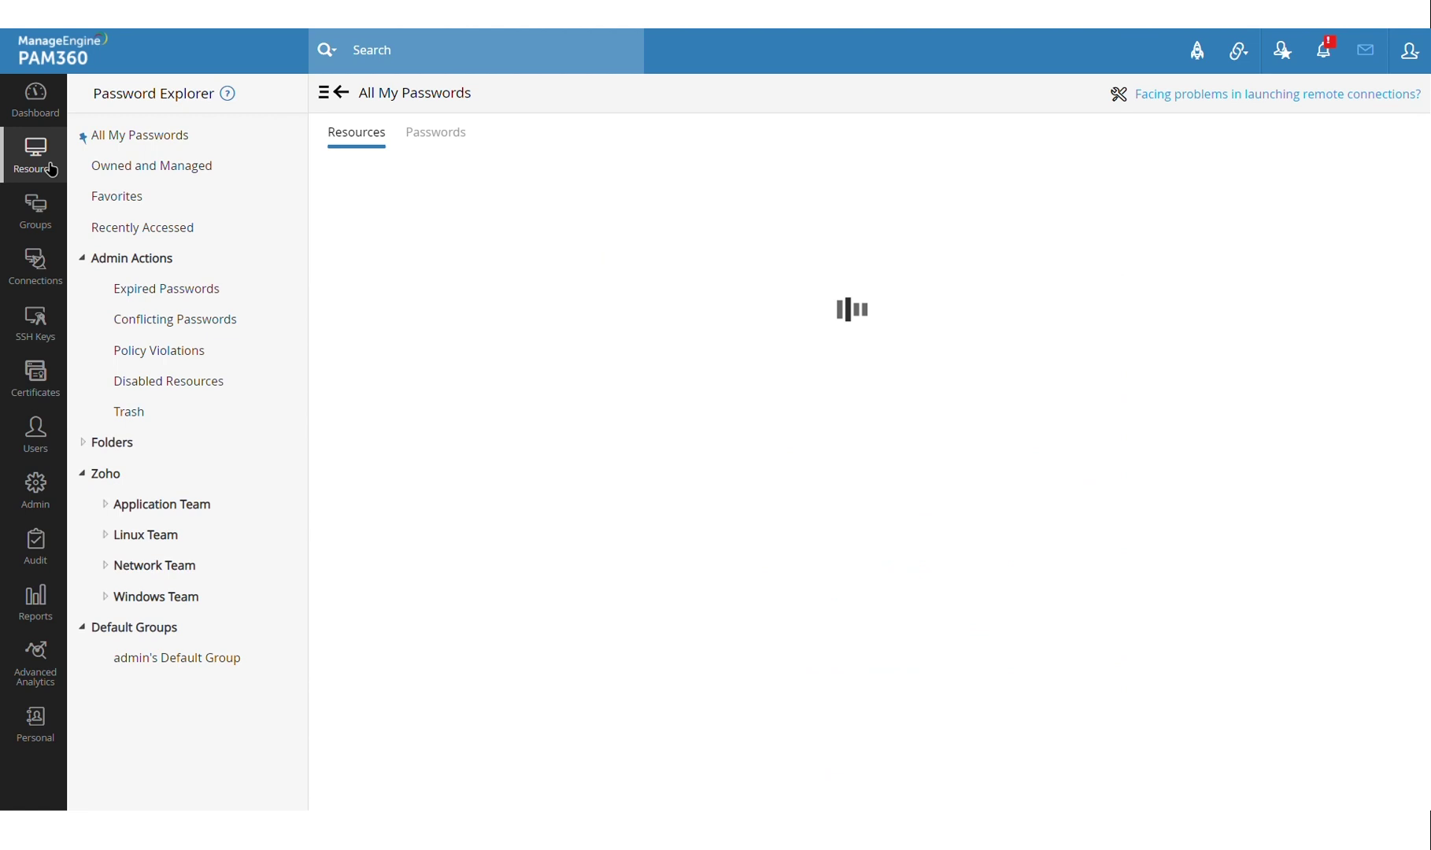
left_click(340, 219)
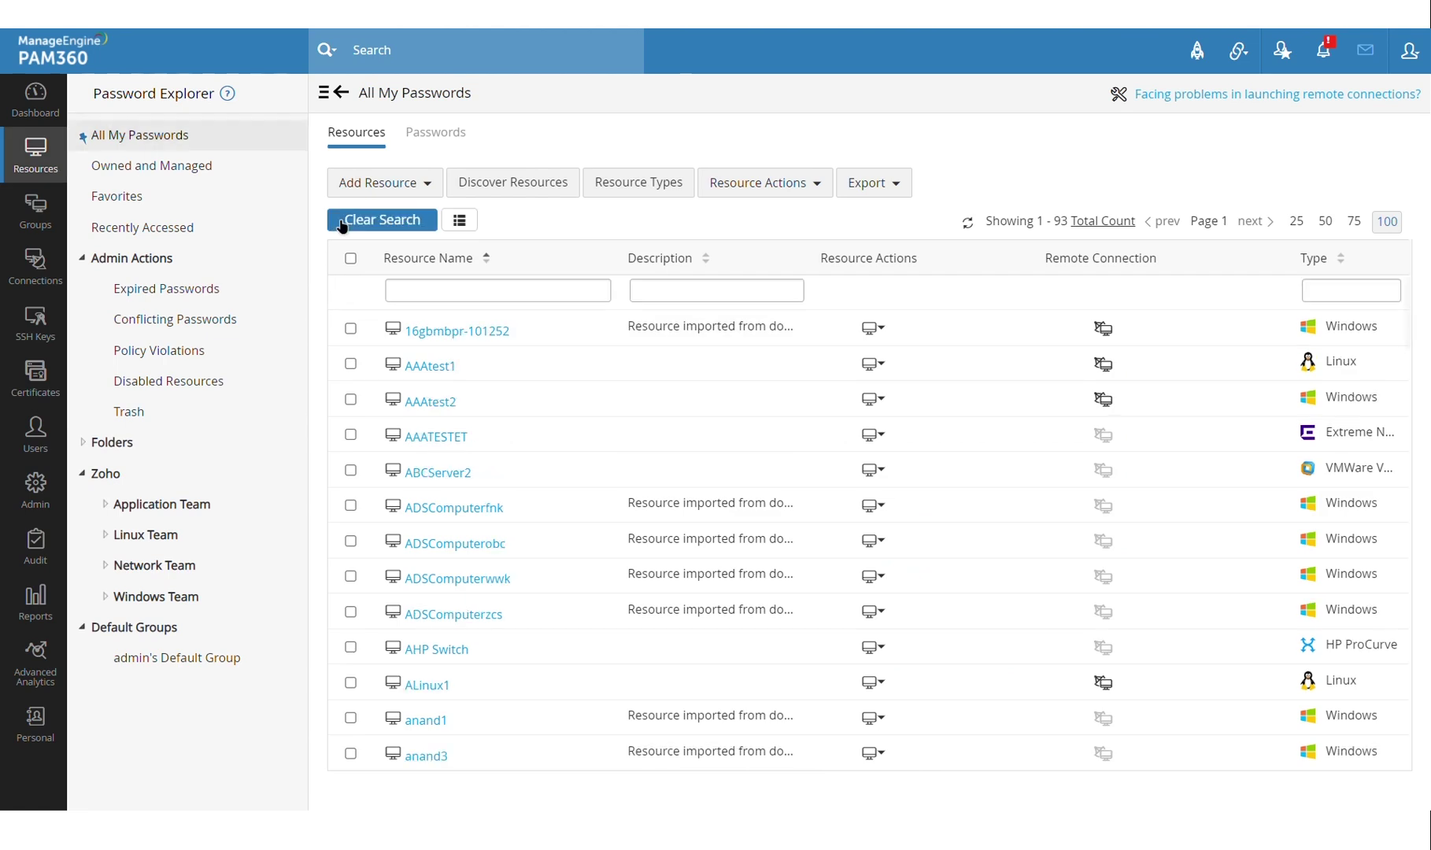
left_click(474, 297)
type("cent")
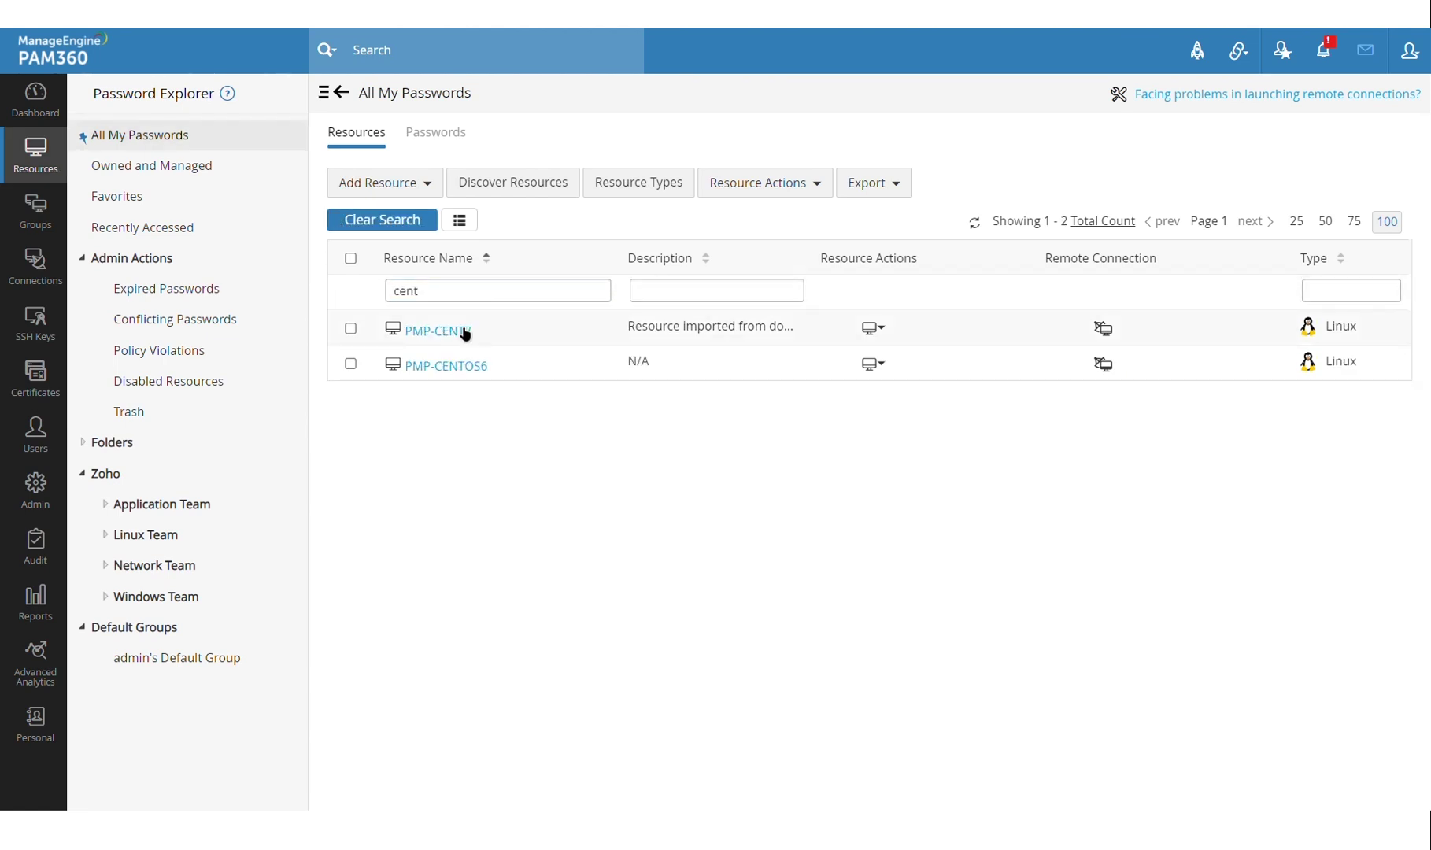
left_click(446, 337)
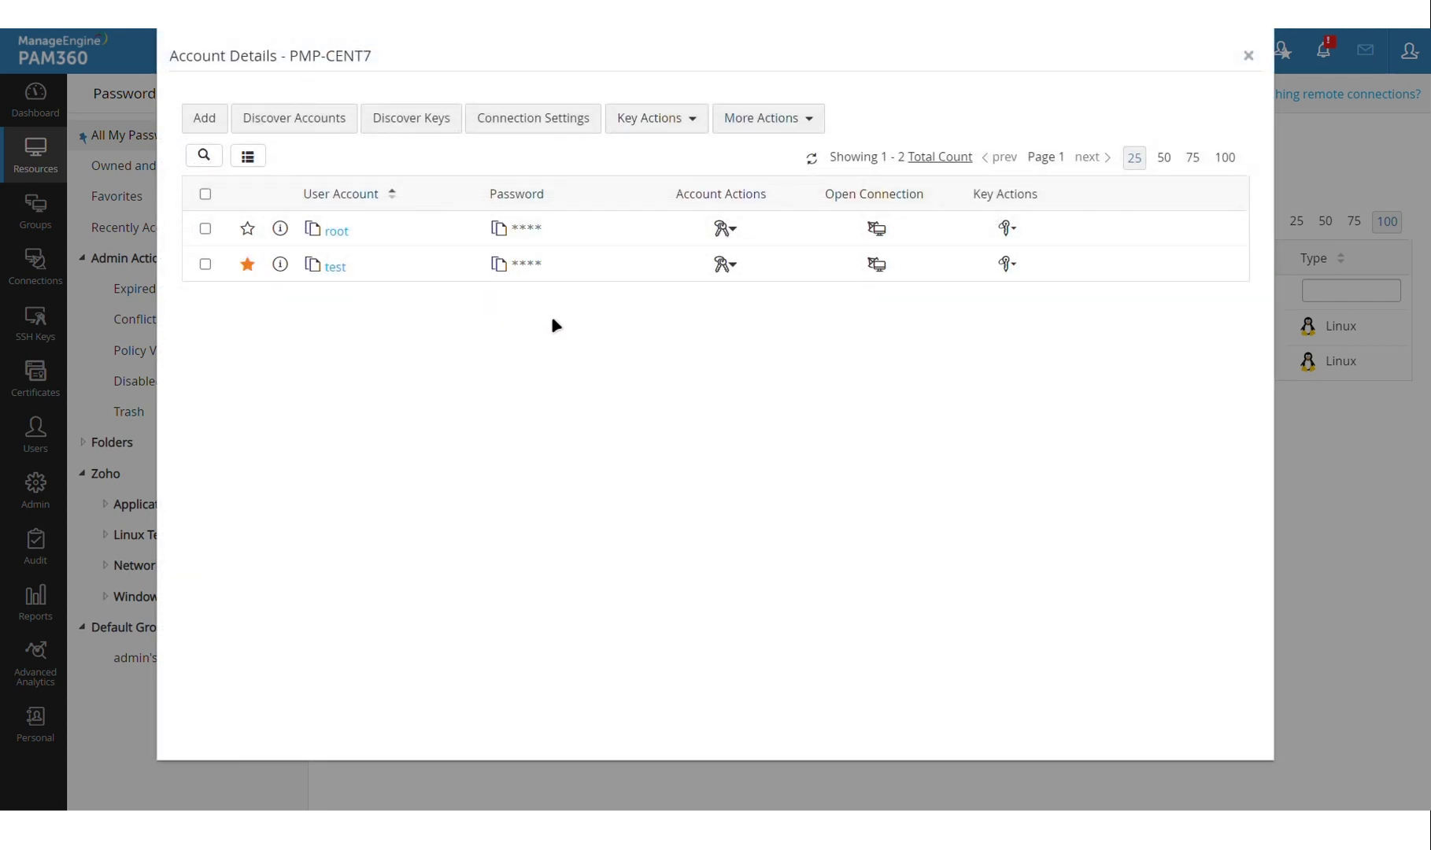
left_click(734, 272)
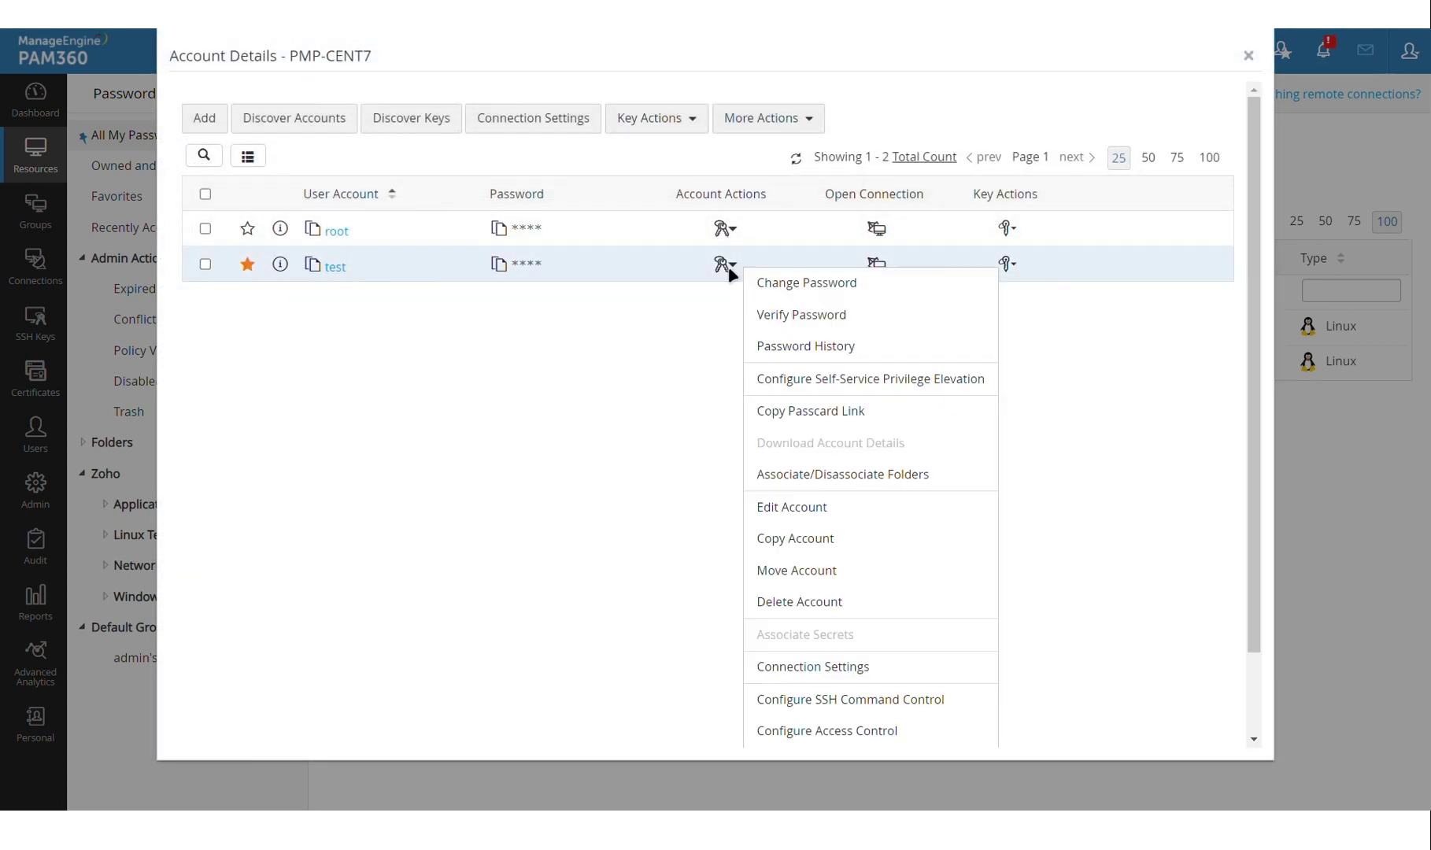
left_click(858, 708)
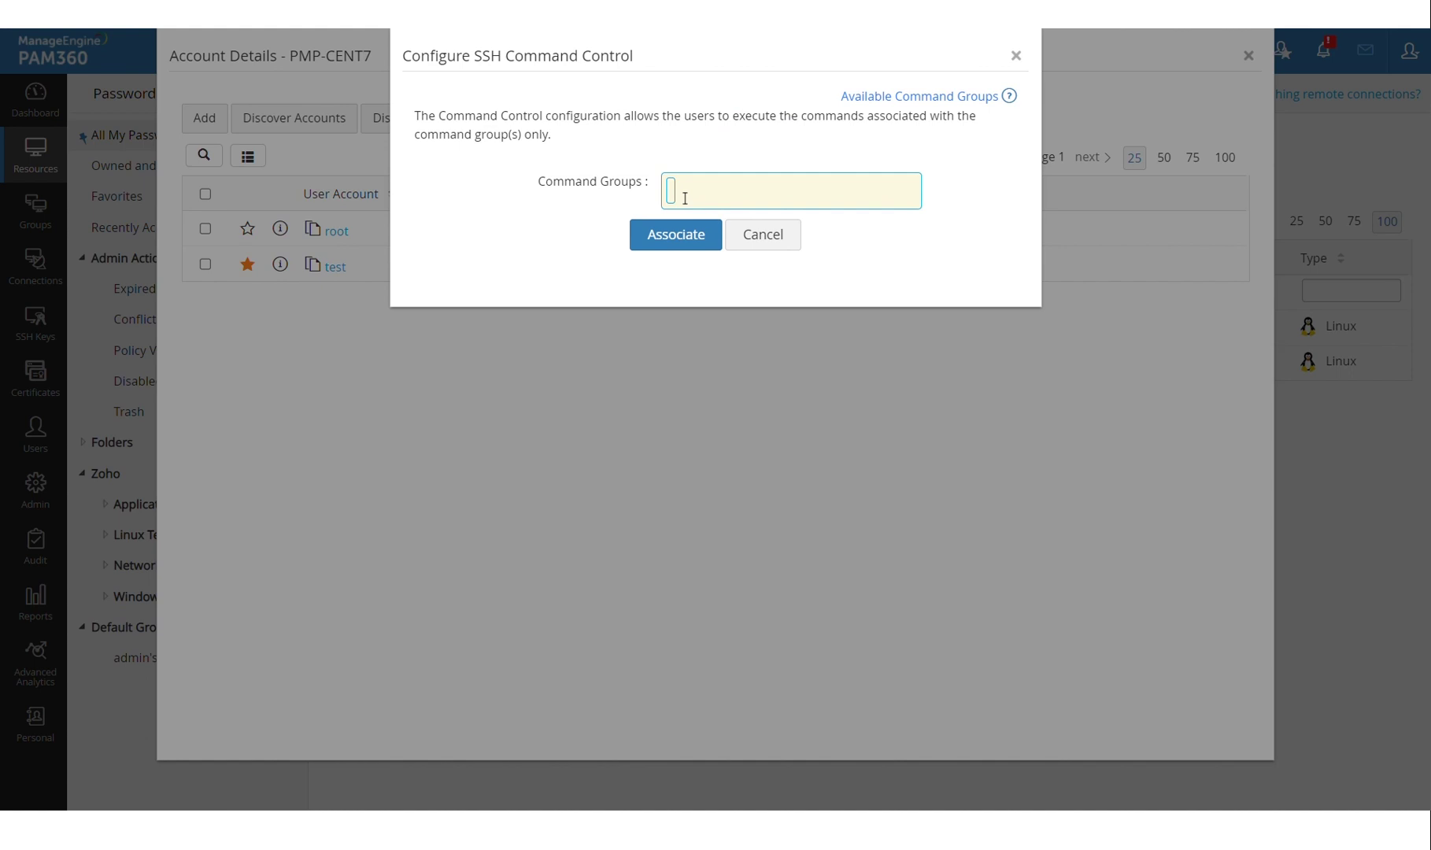
Associate the File System and Basic Administration command groups with test, then close Account Details.
type("file")
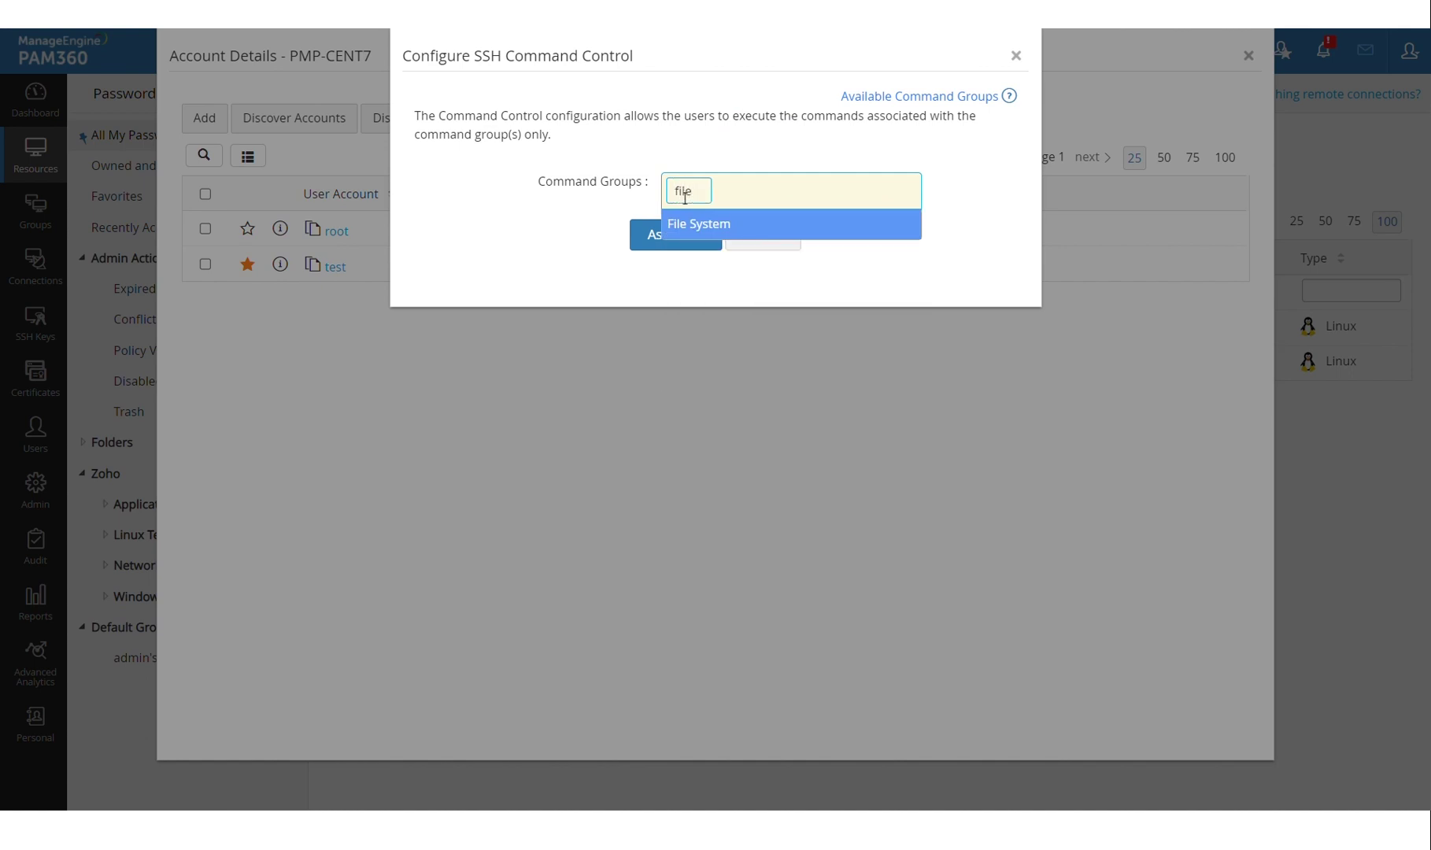
left_click(725, 234)
type("basic")
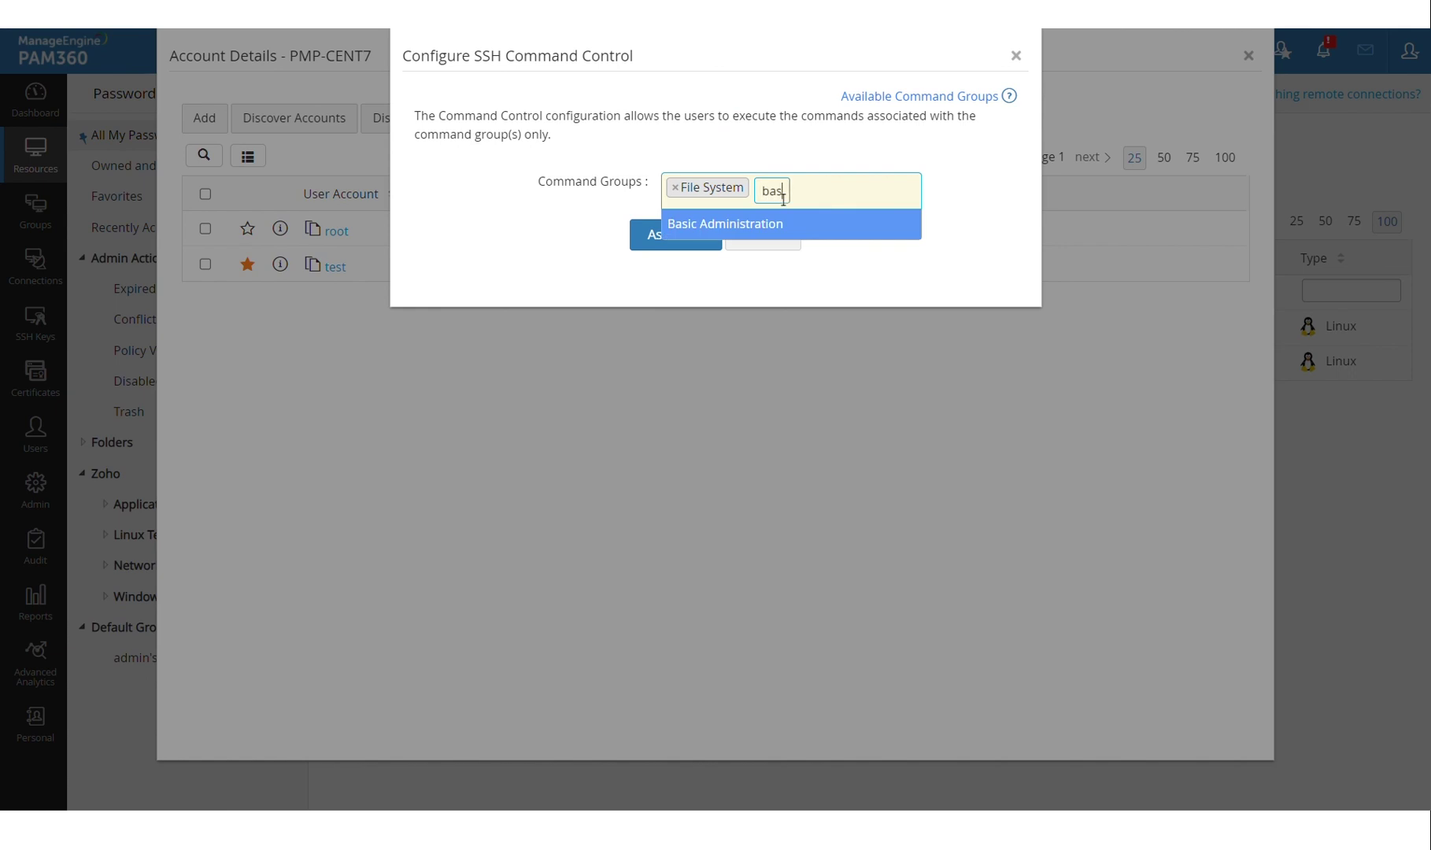
left_click(740, 229)
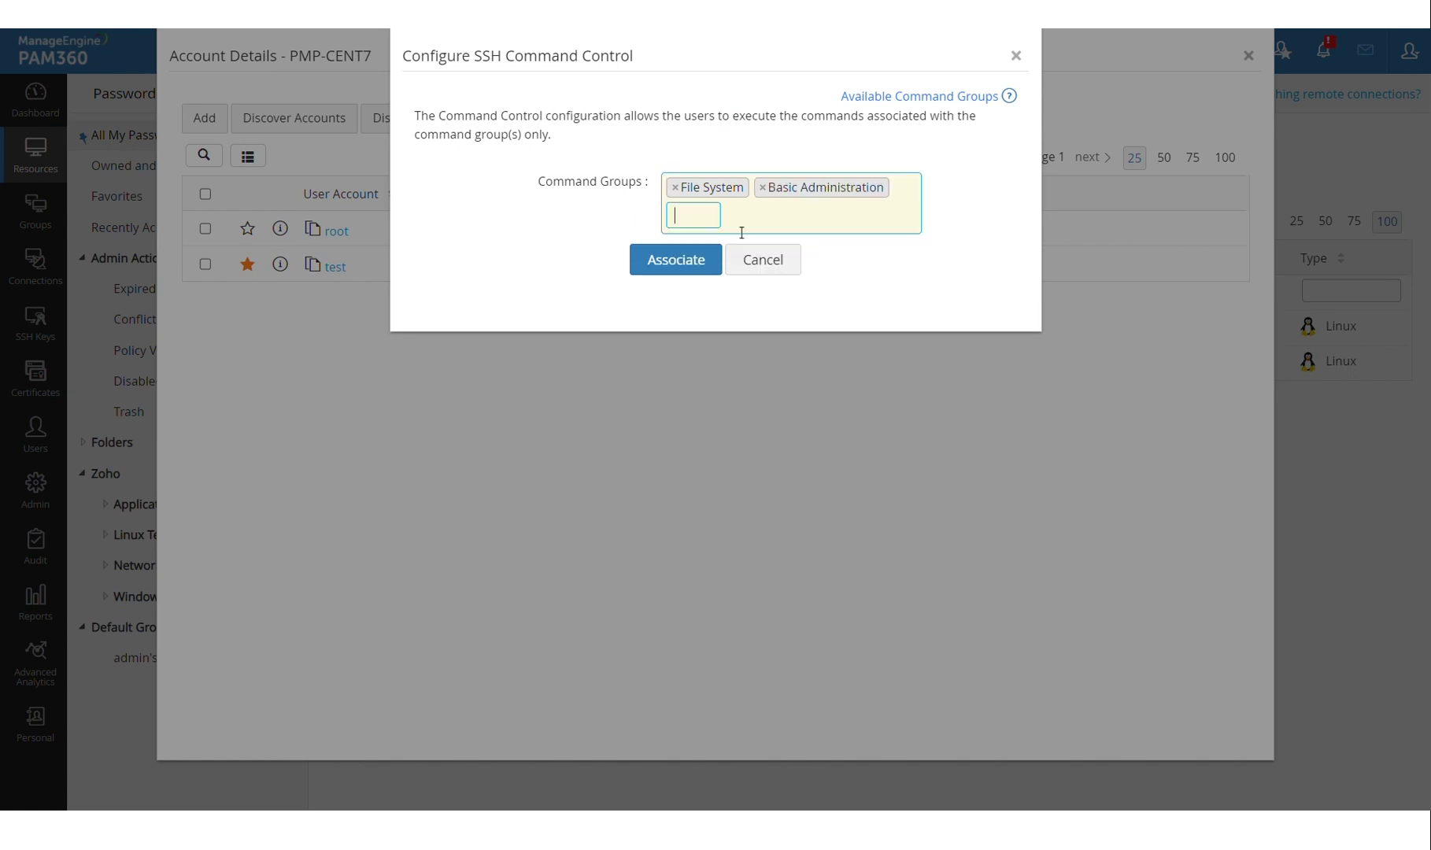
left_click(697, 268)
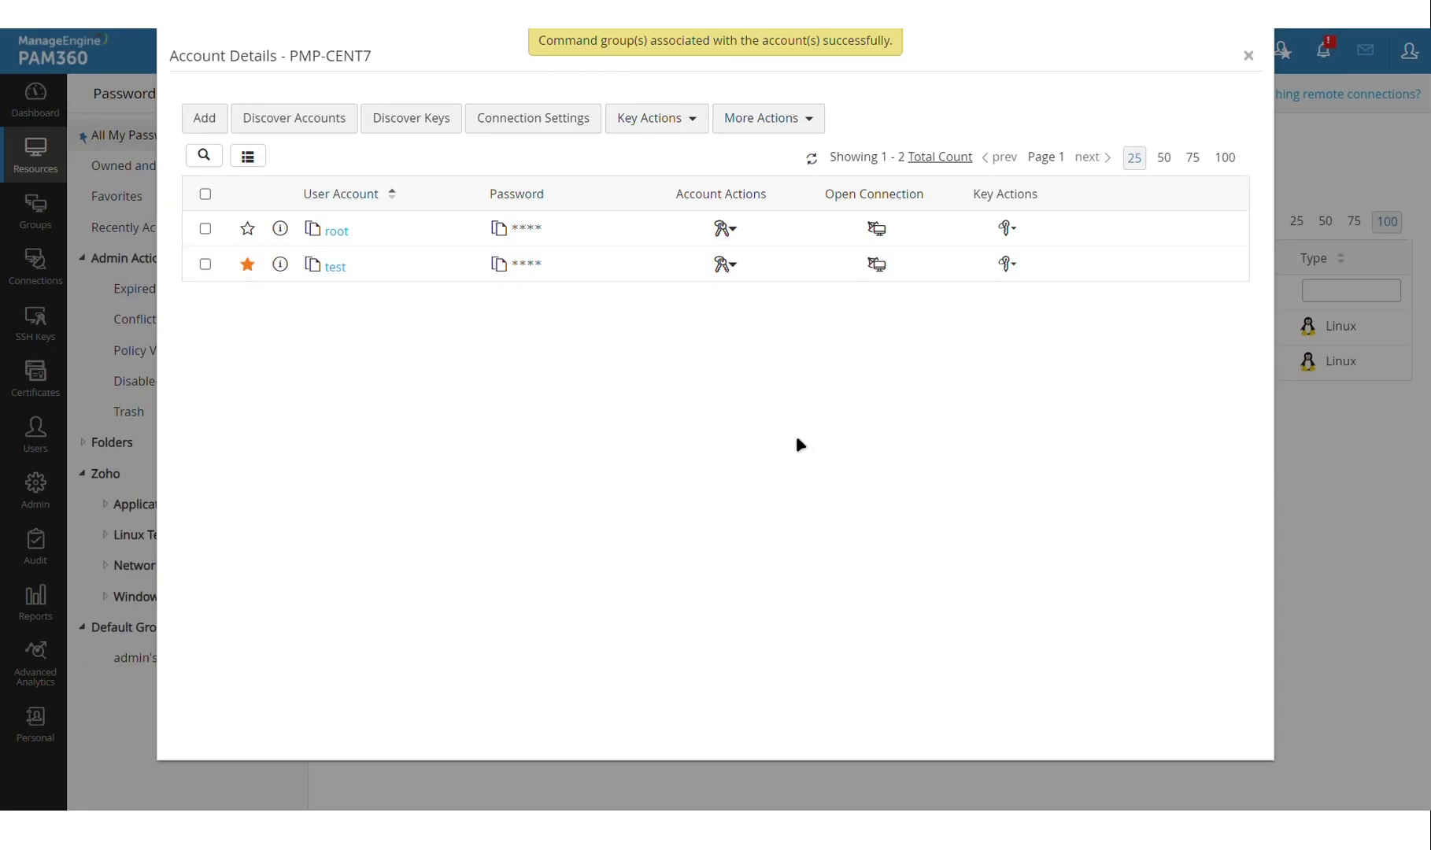
key("Escape")
Log out and sign in as guest with the guest password via Local Authentication, then show resource filters.
mouse_move(1425, 75)
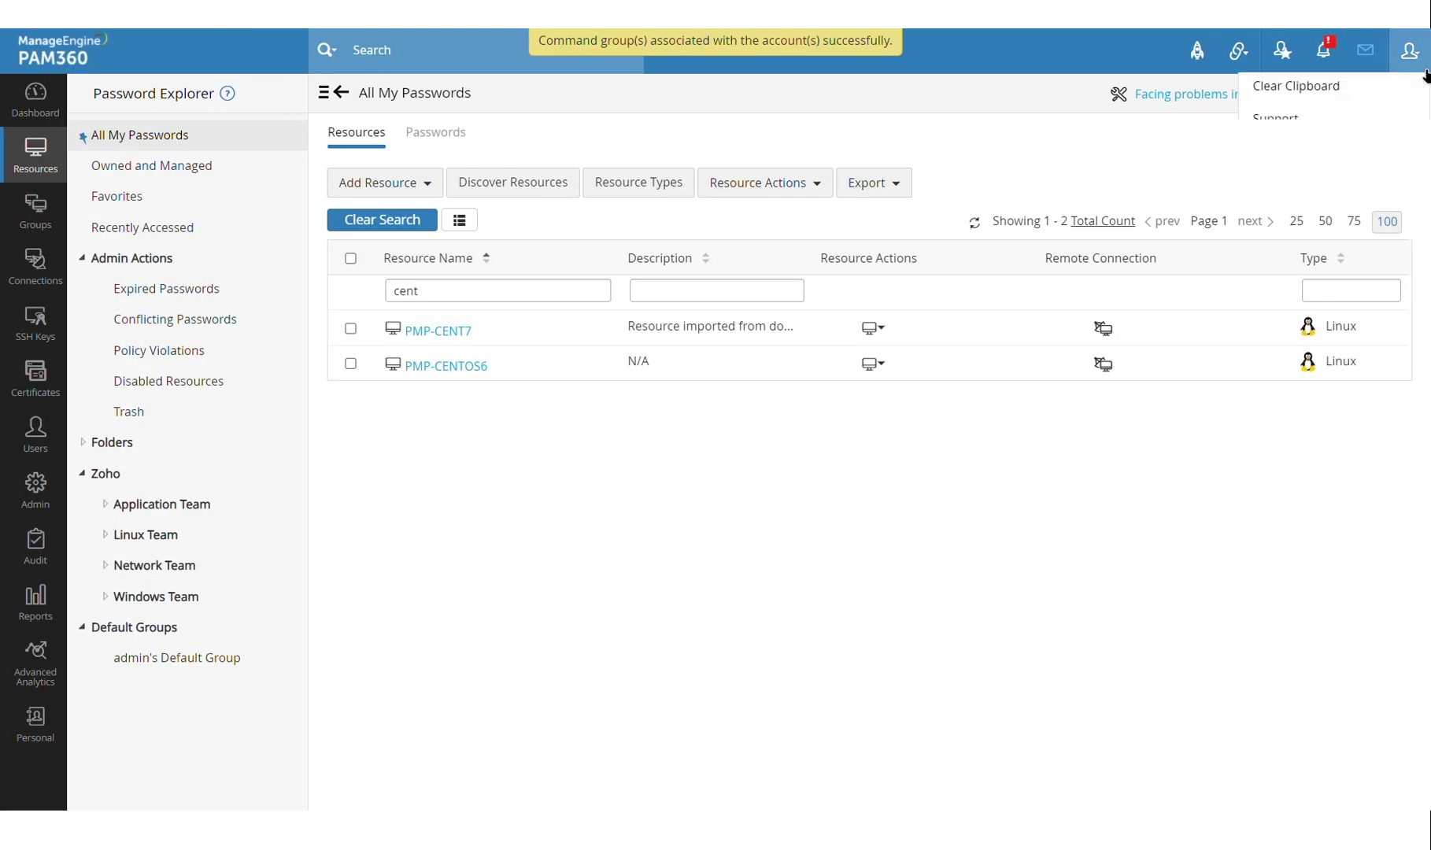
left_click(1386, 429)
type("g")
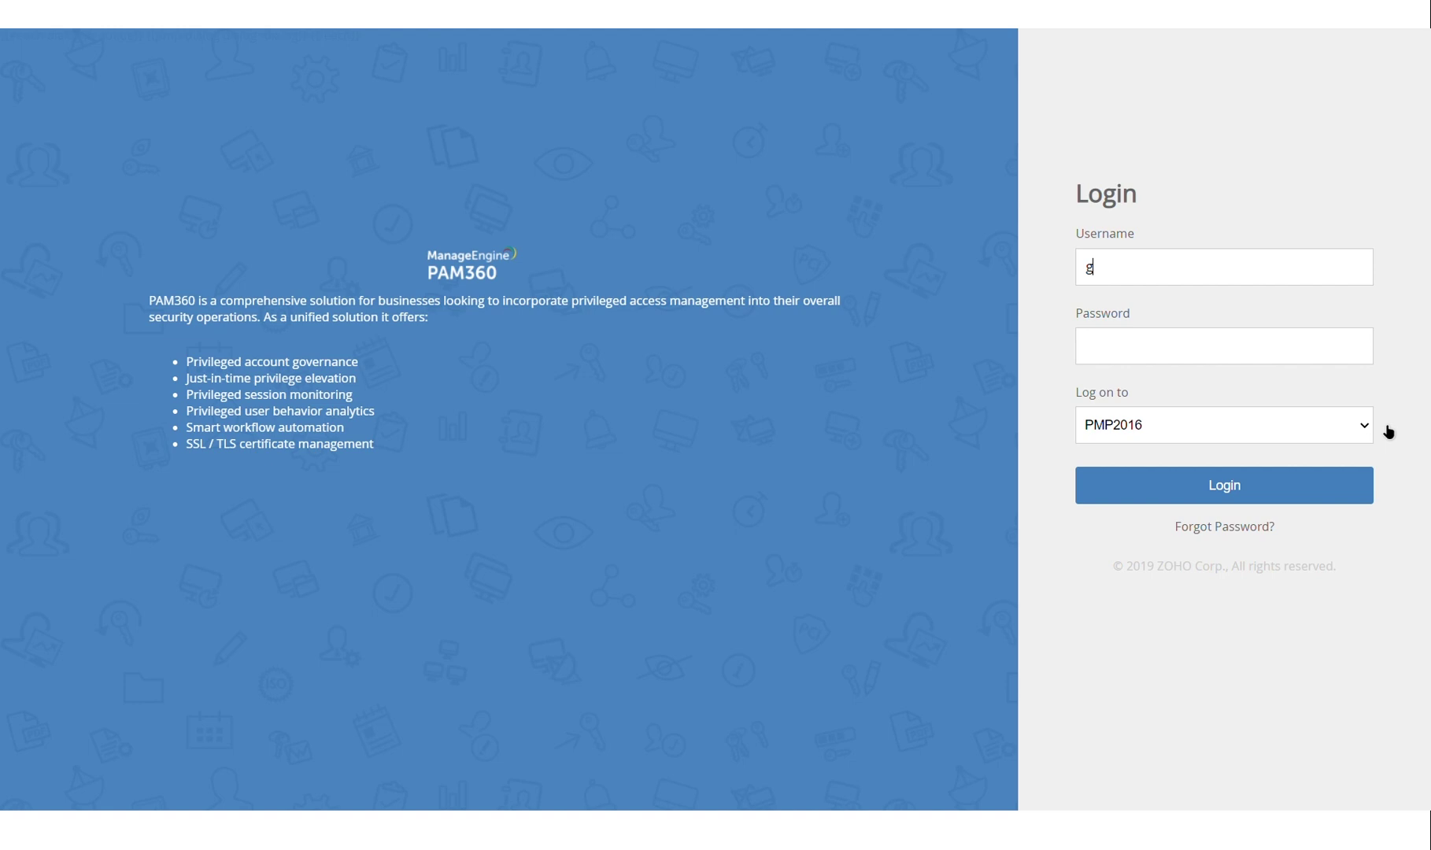
type("uest")
key("Tab")
type("guest123")
key("Tab")
key("Down")
key("Return")
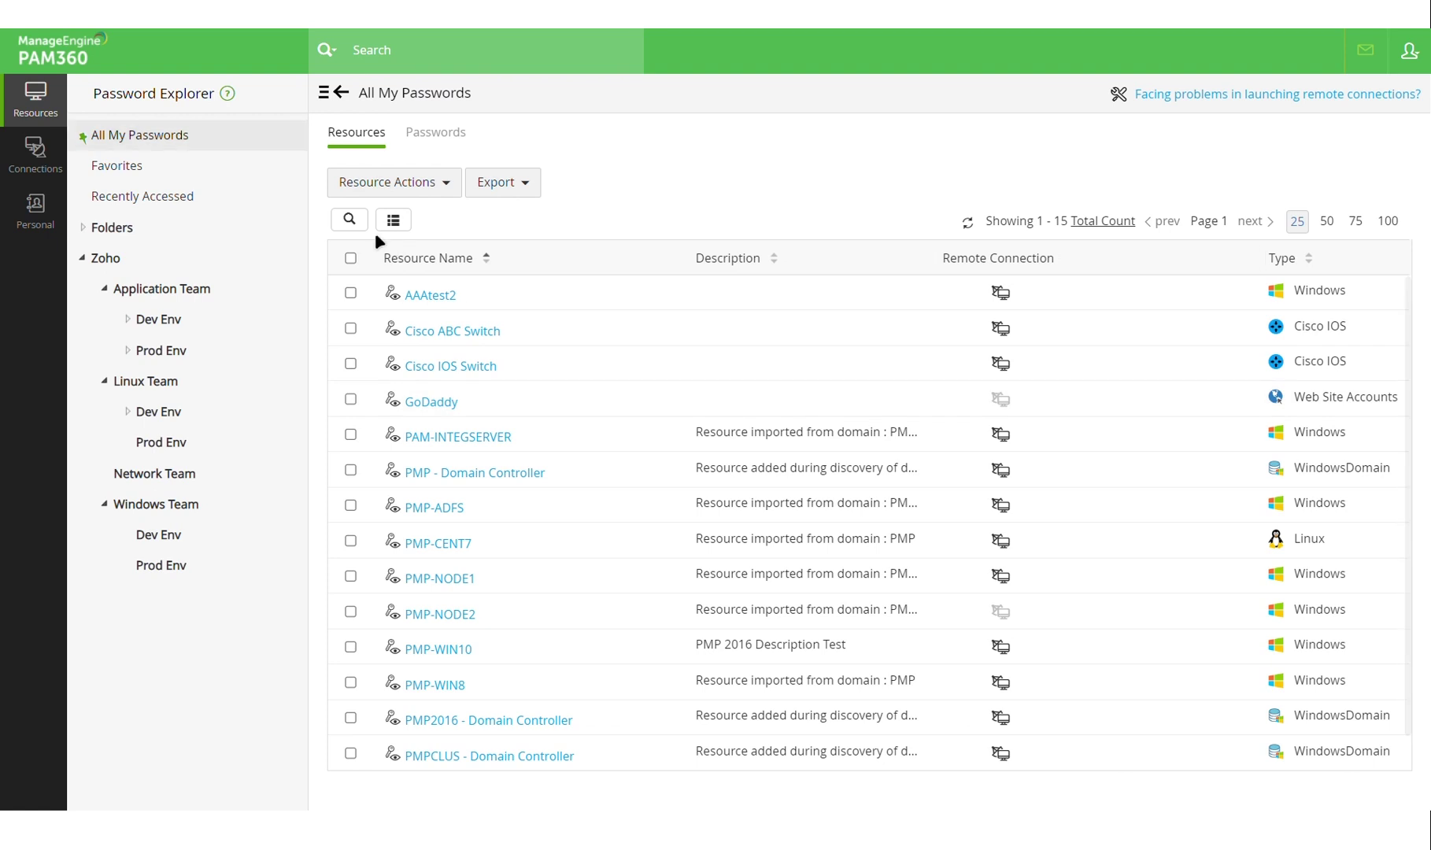
left_click(349, 220)
Filter resources by 'cent', open PMP-CENT7, and launch an SSH session as test.
left_click(442, 297)
type("cent")
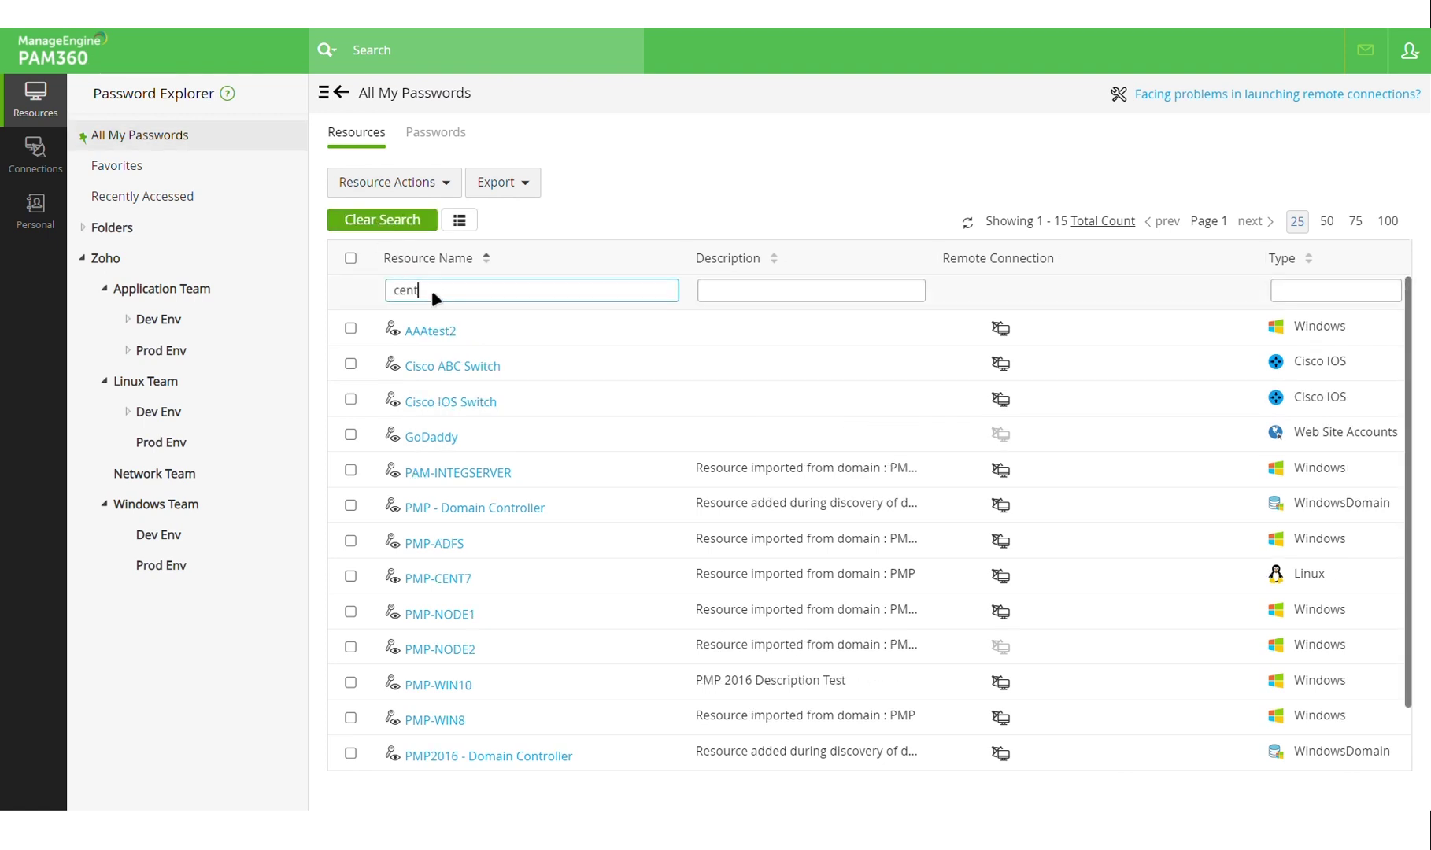
left_click(445, 333)
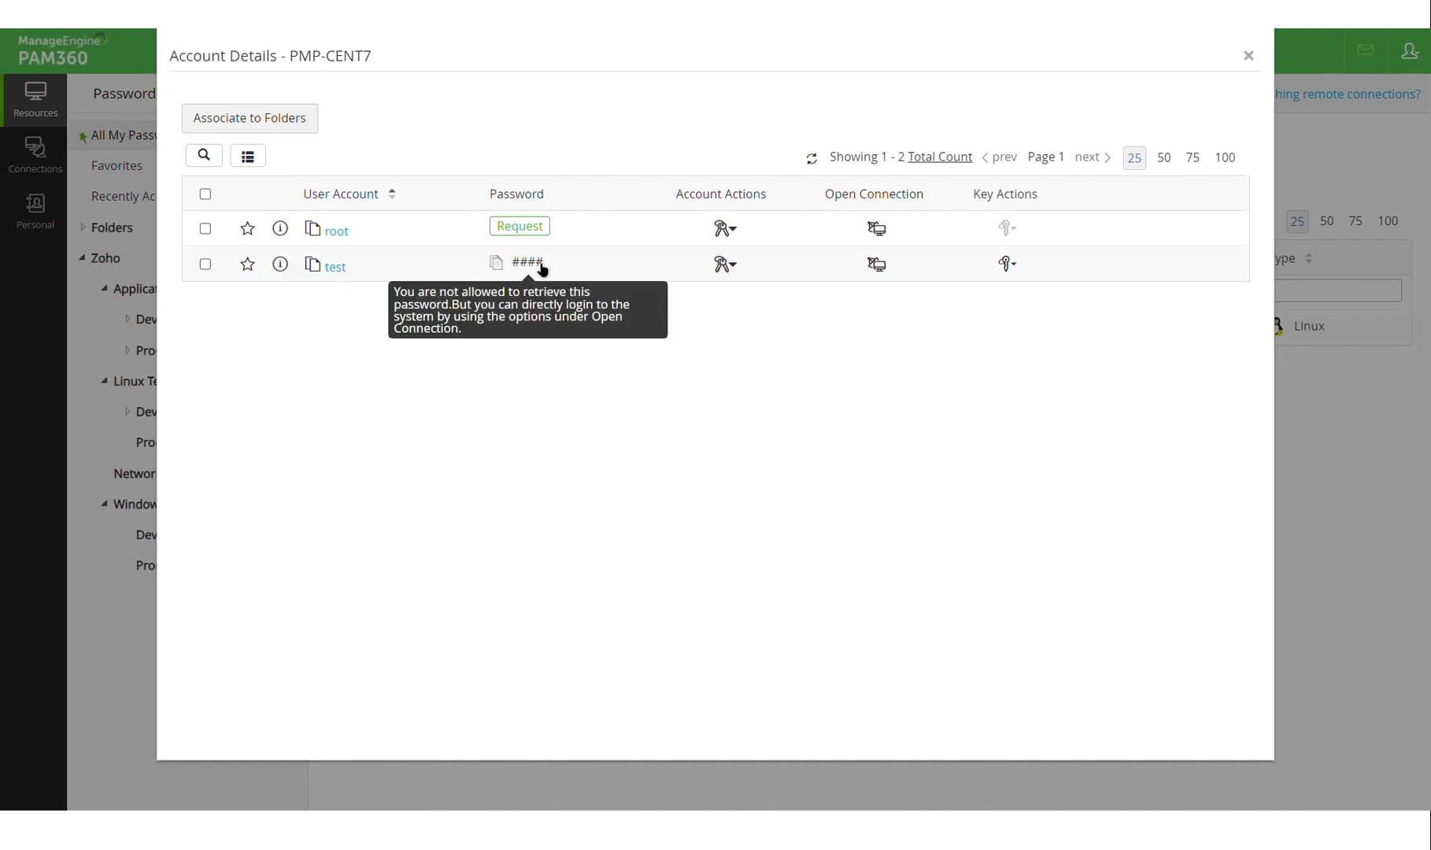
left_click(893, 271)
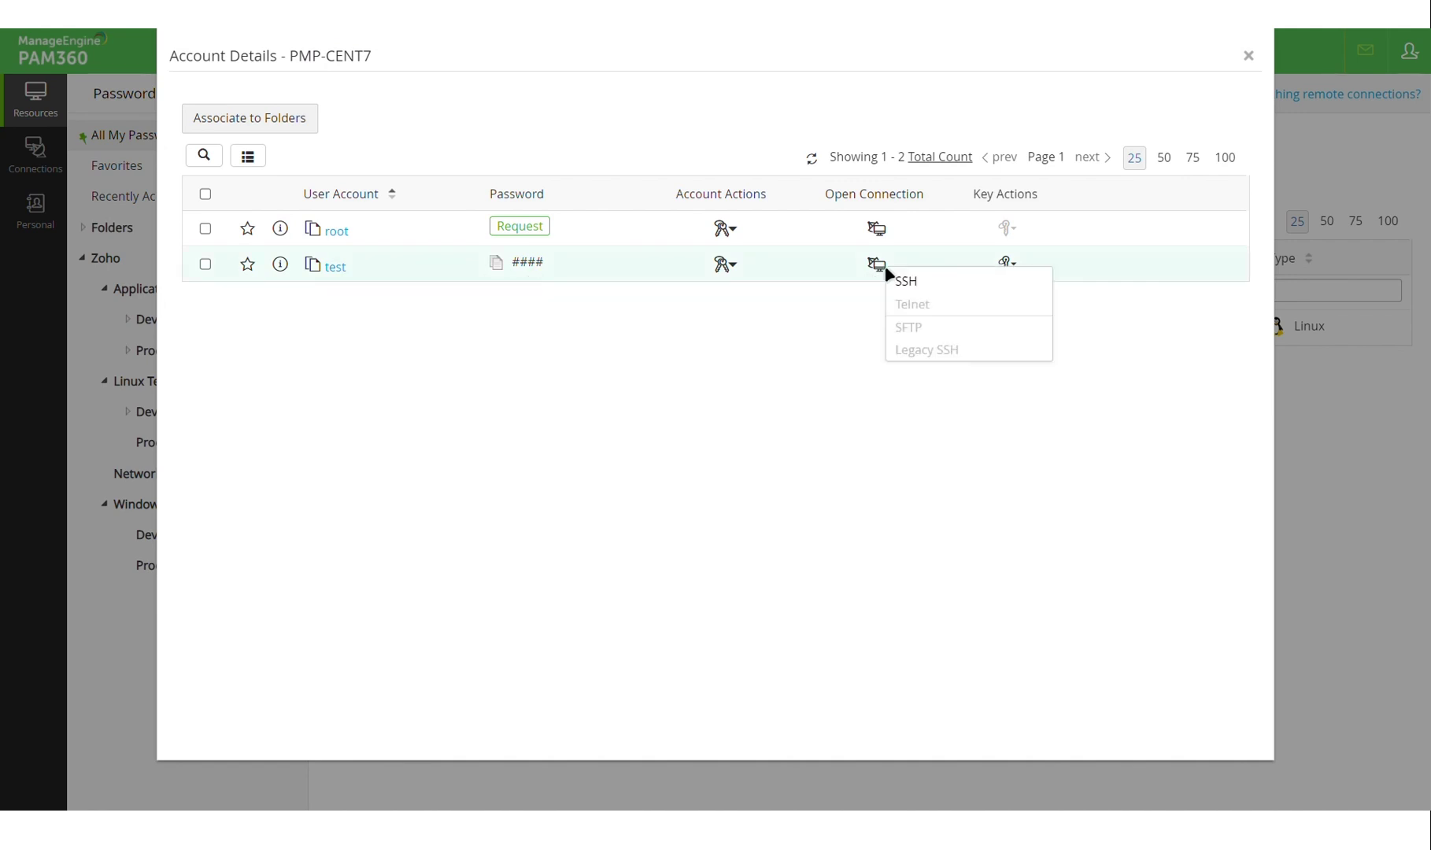
left_click(930, 289)
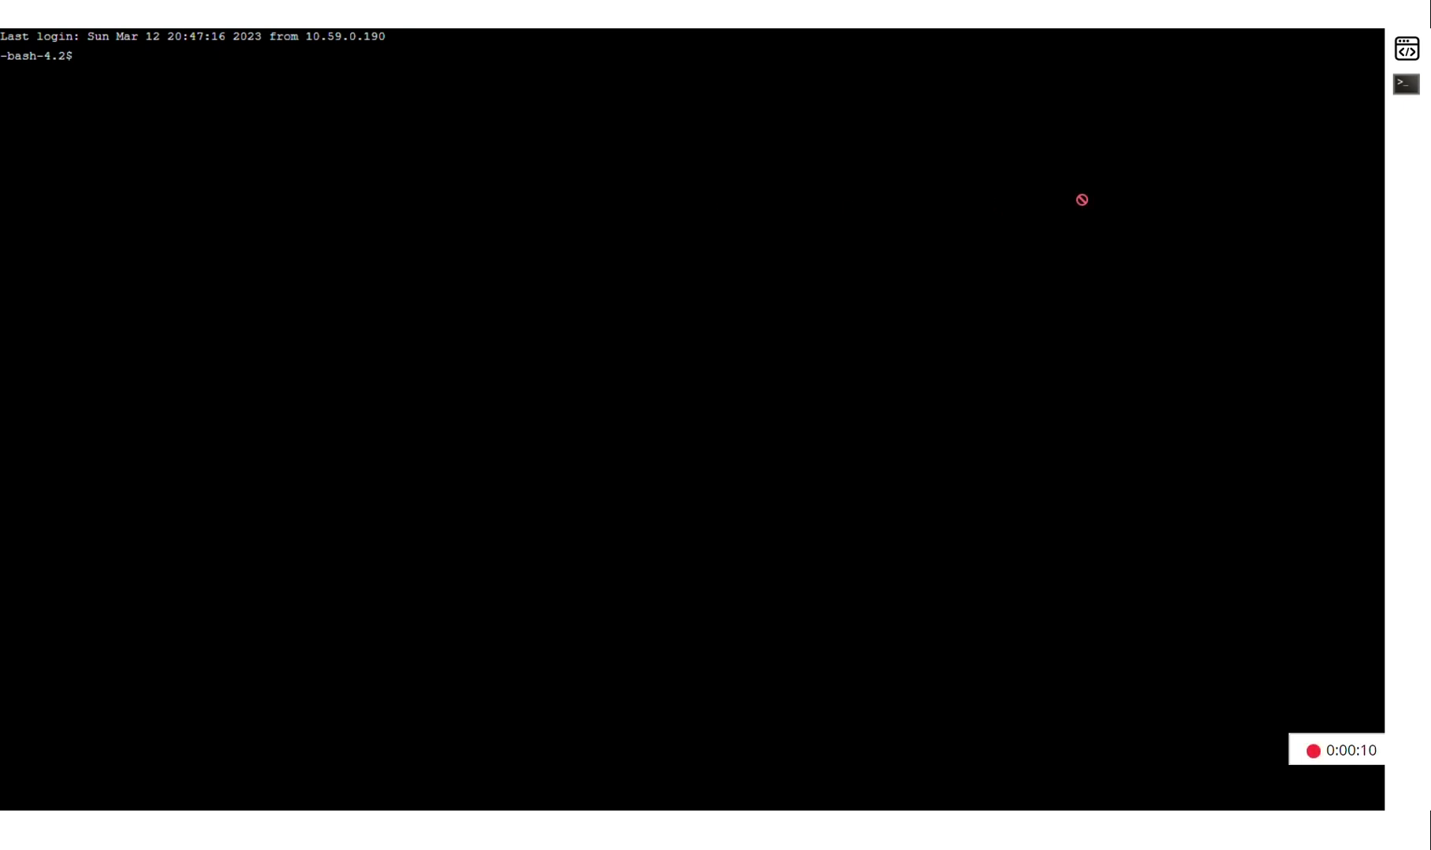
Execute whoami and ls -a from the Allowed Commands list in the SSH session.
left_click(1420, 99)
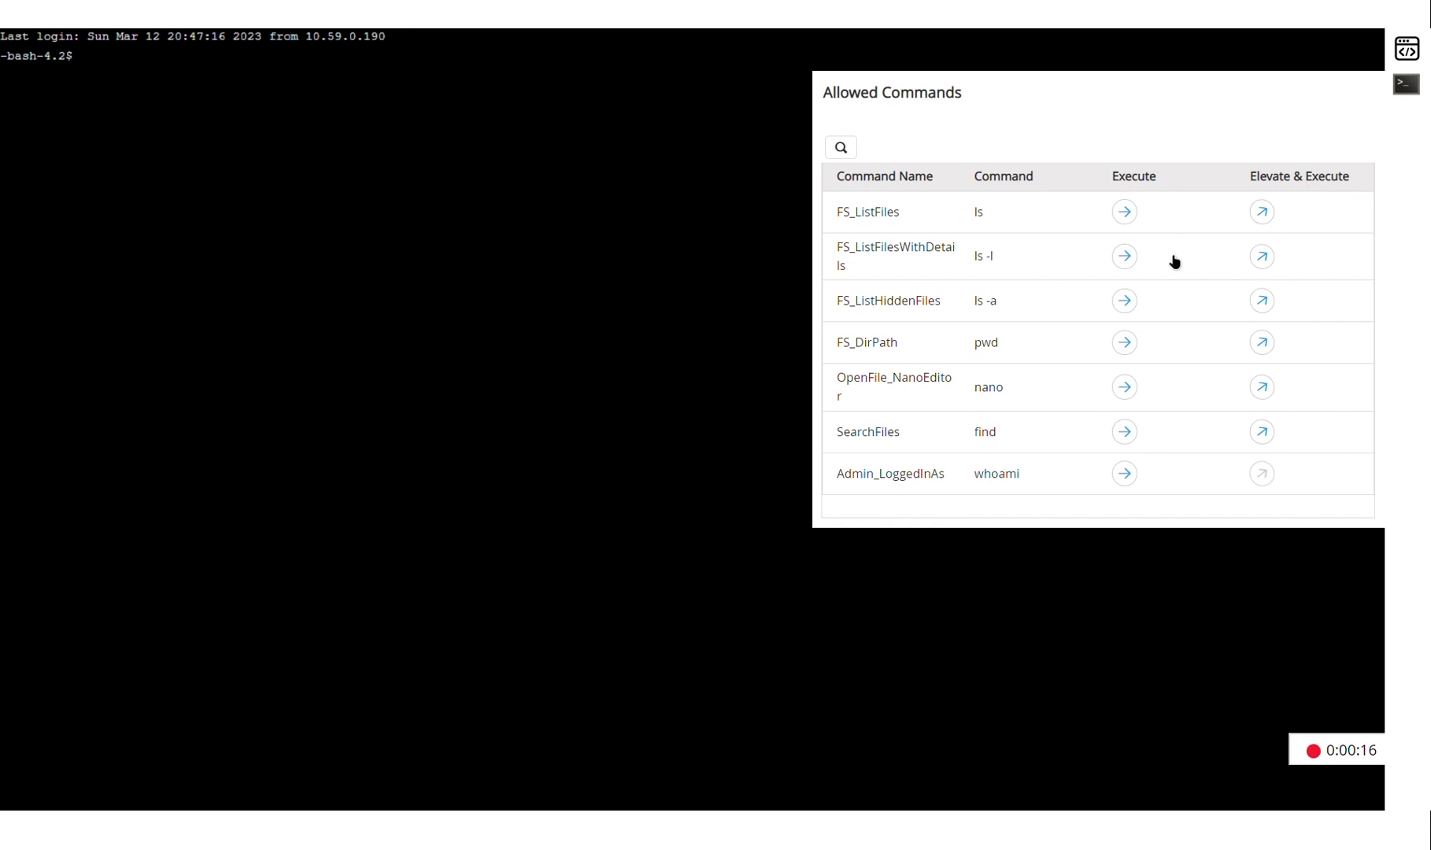
left_click(1135, 487)
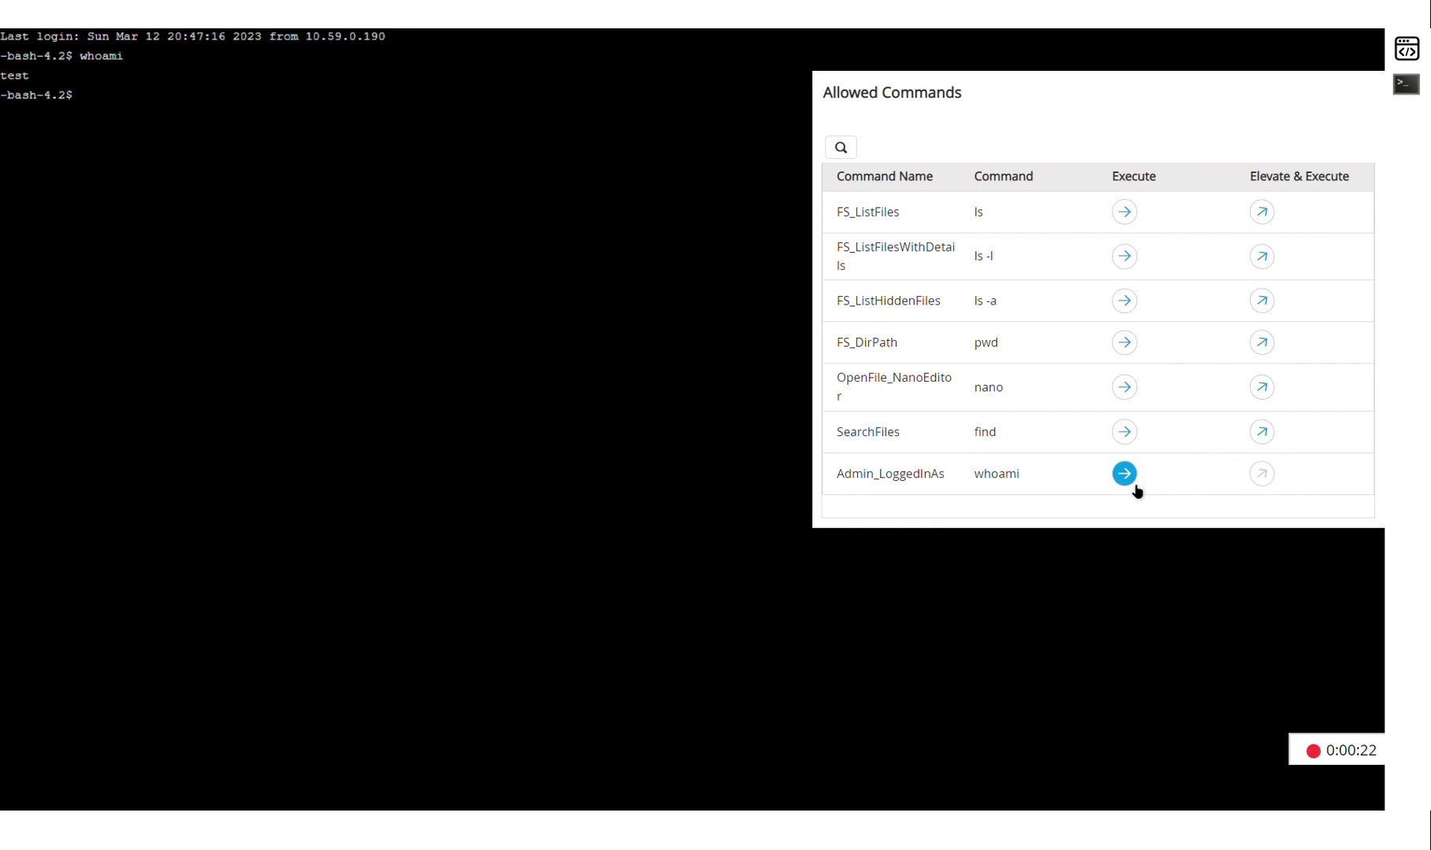
left_click(1125, 302)
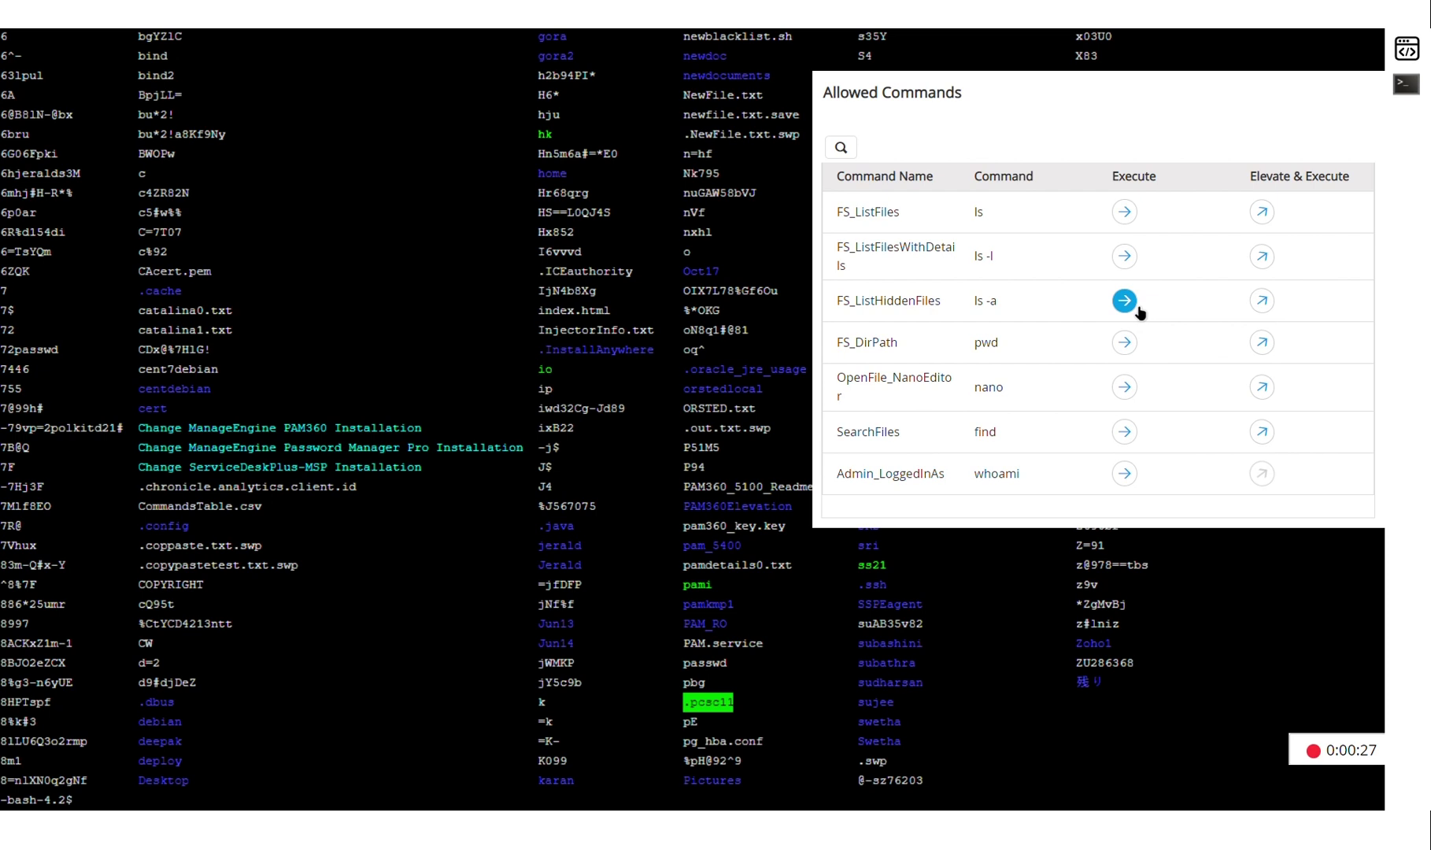